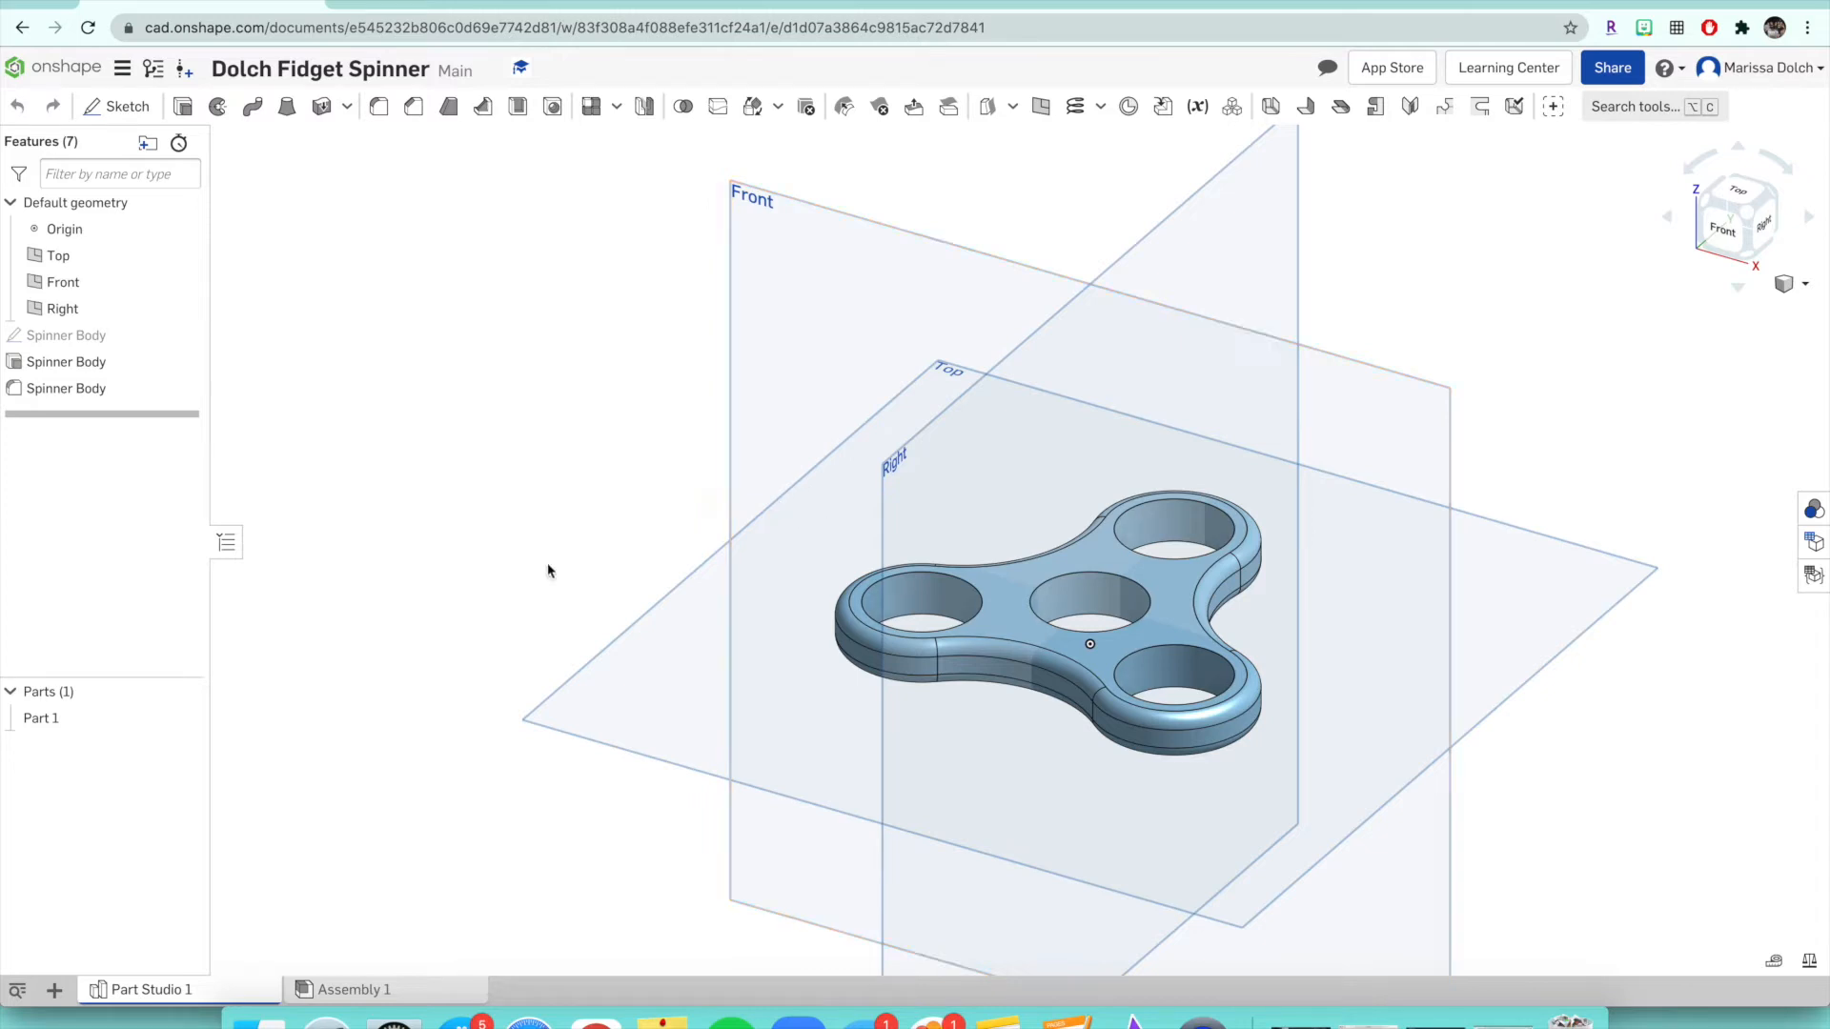
- Start a new sketch on the Top plane and orient the view to the top
{"action": "left_click", "coordinate": [791, 594]}
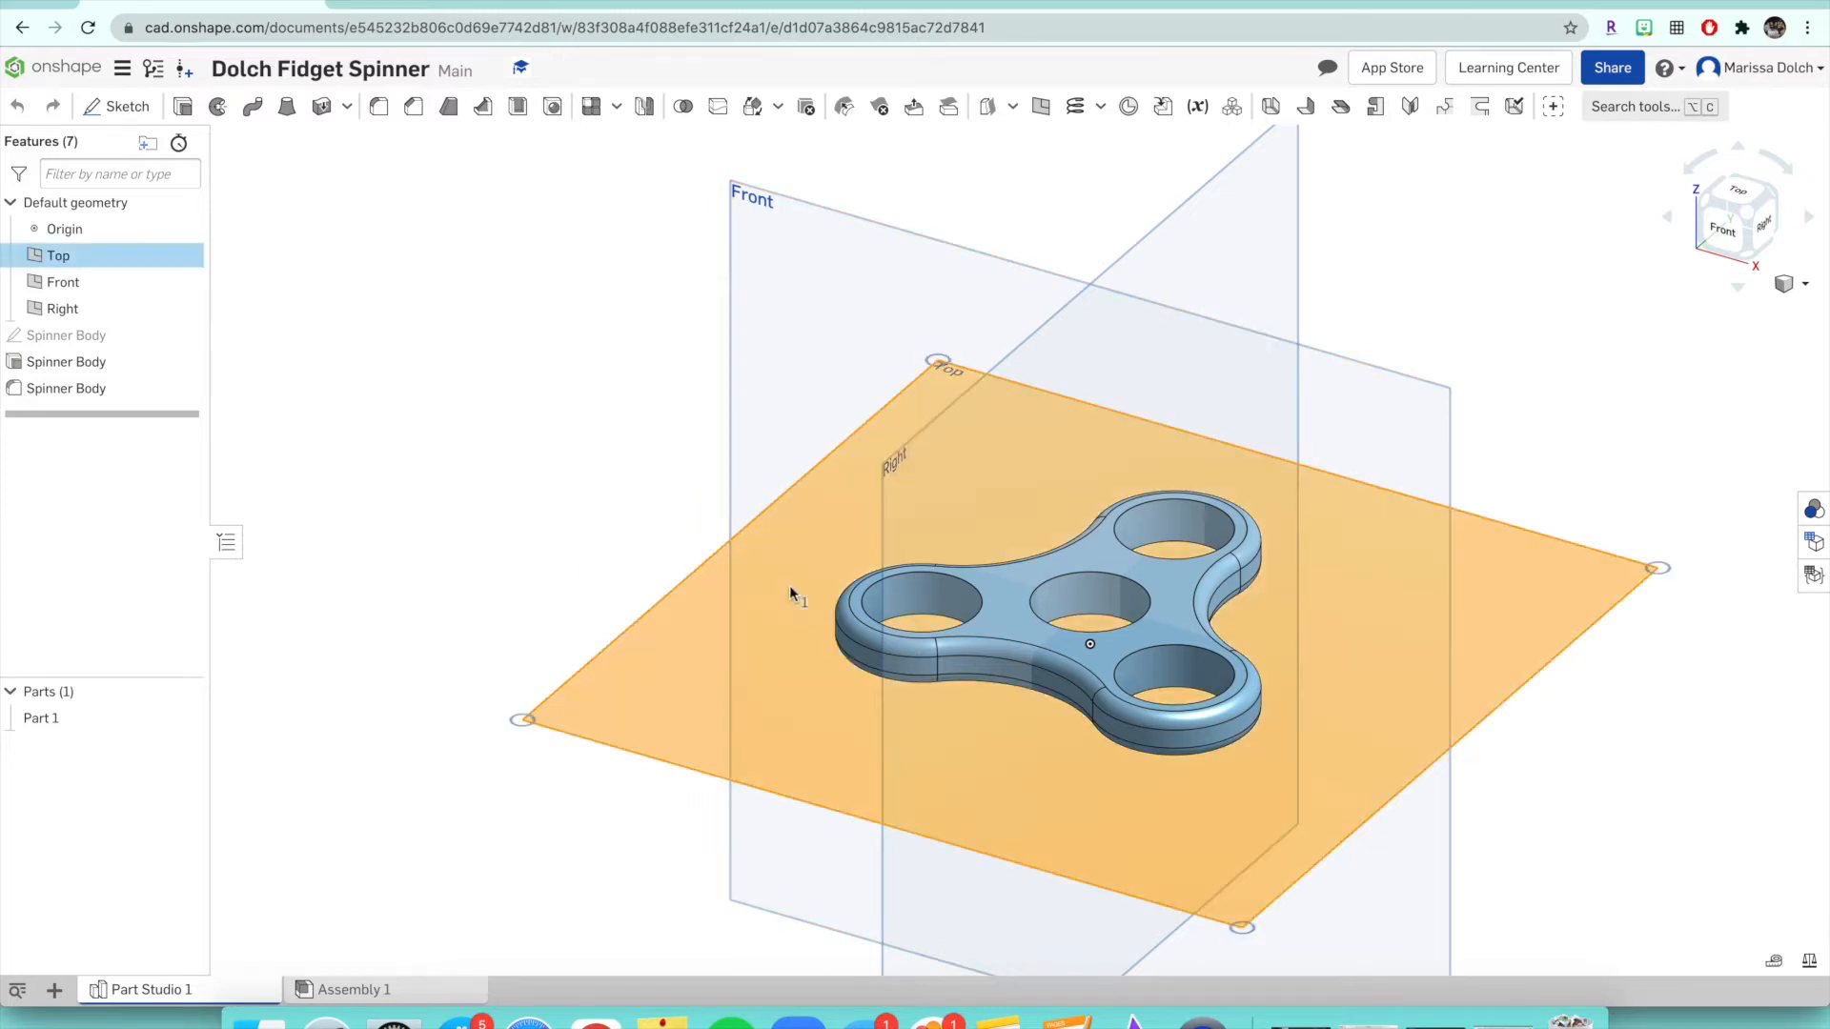
{"action": "left_click", "coordinate": [120, 107]}
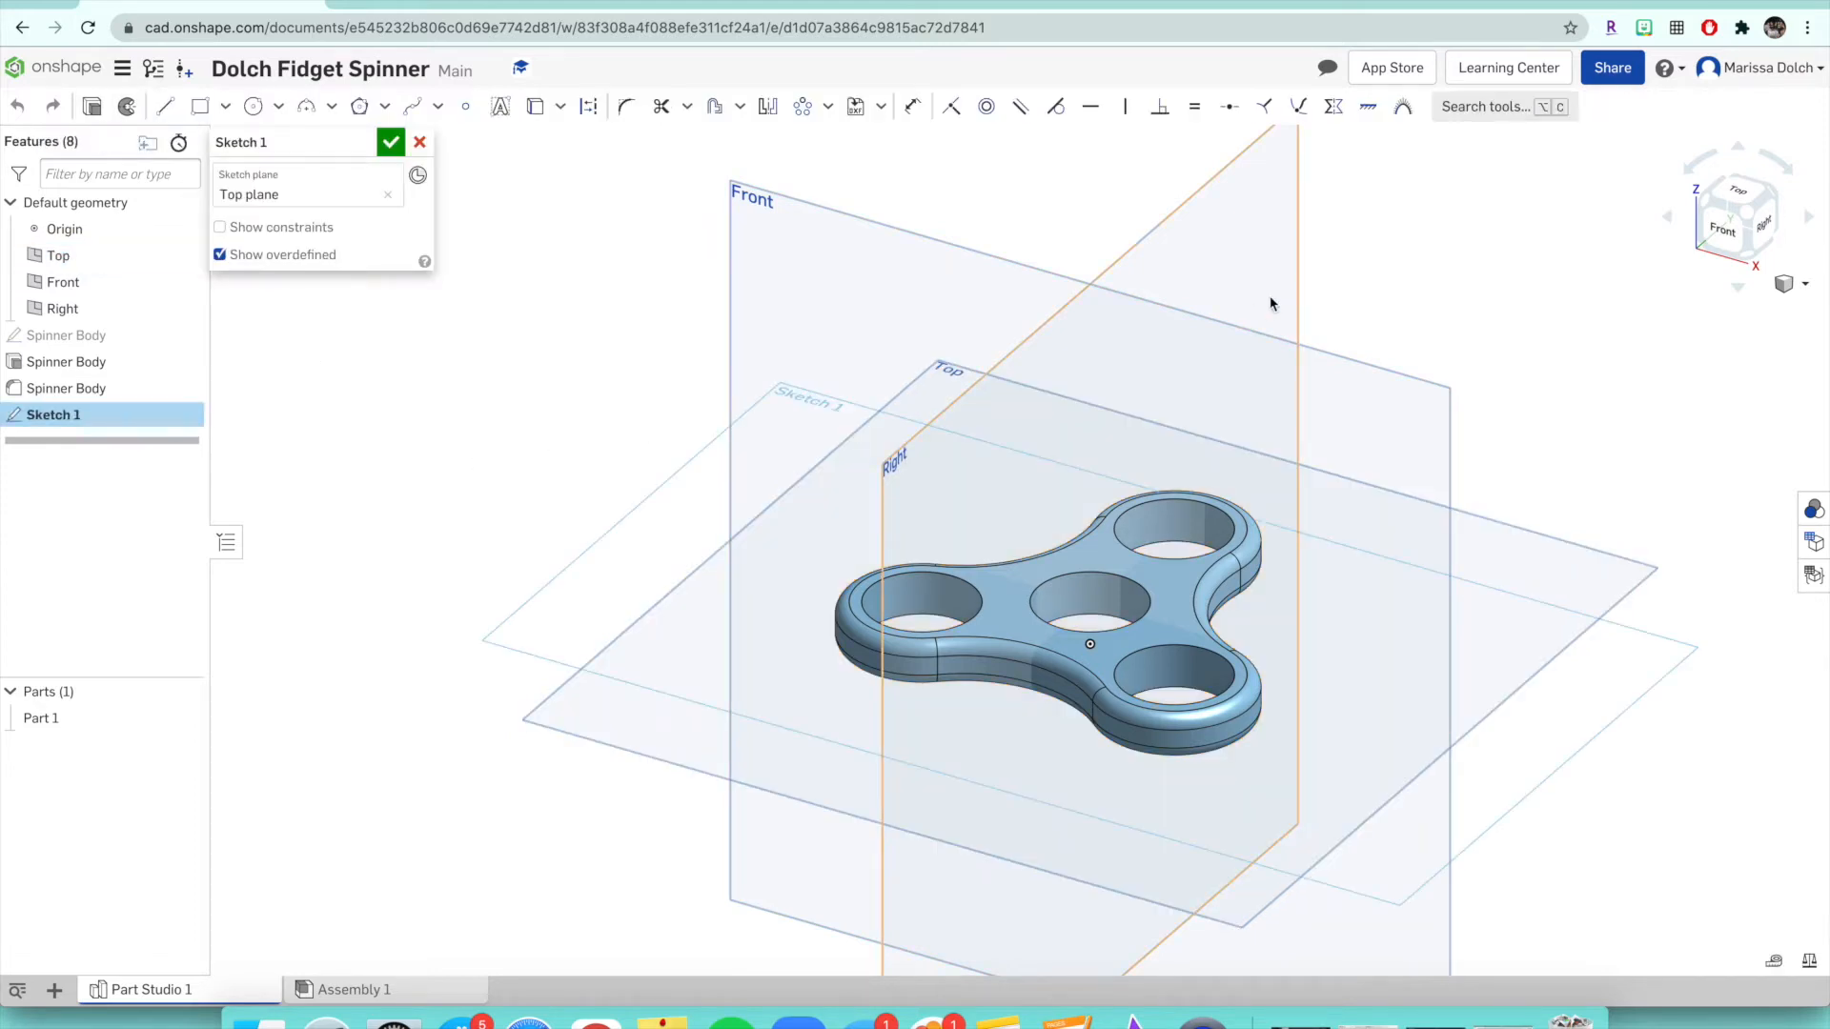
{"action": "left_click", "coordinate": [1740, 202]}
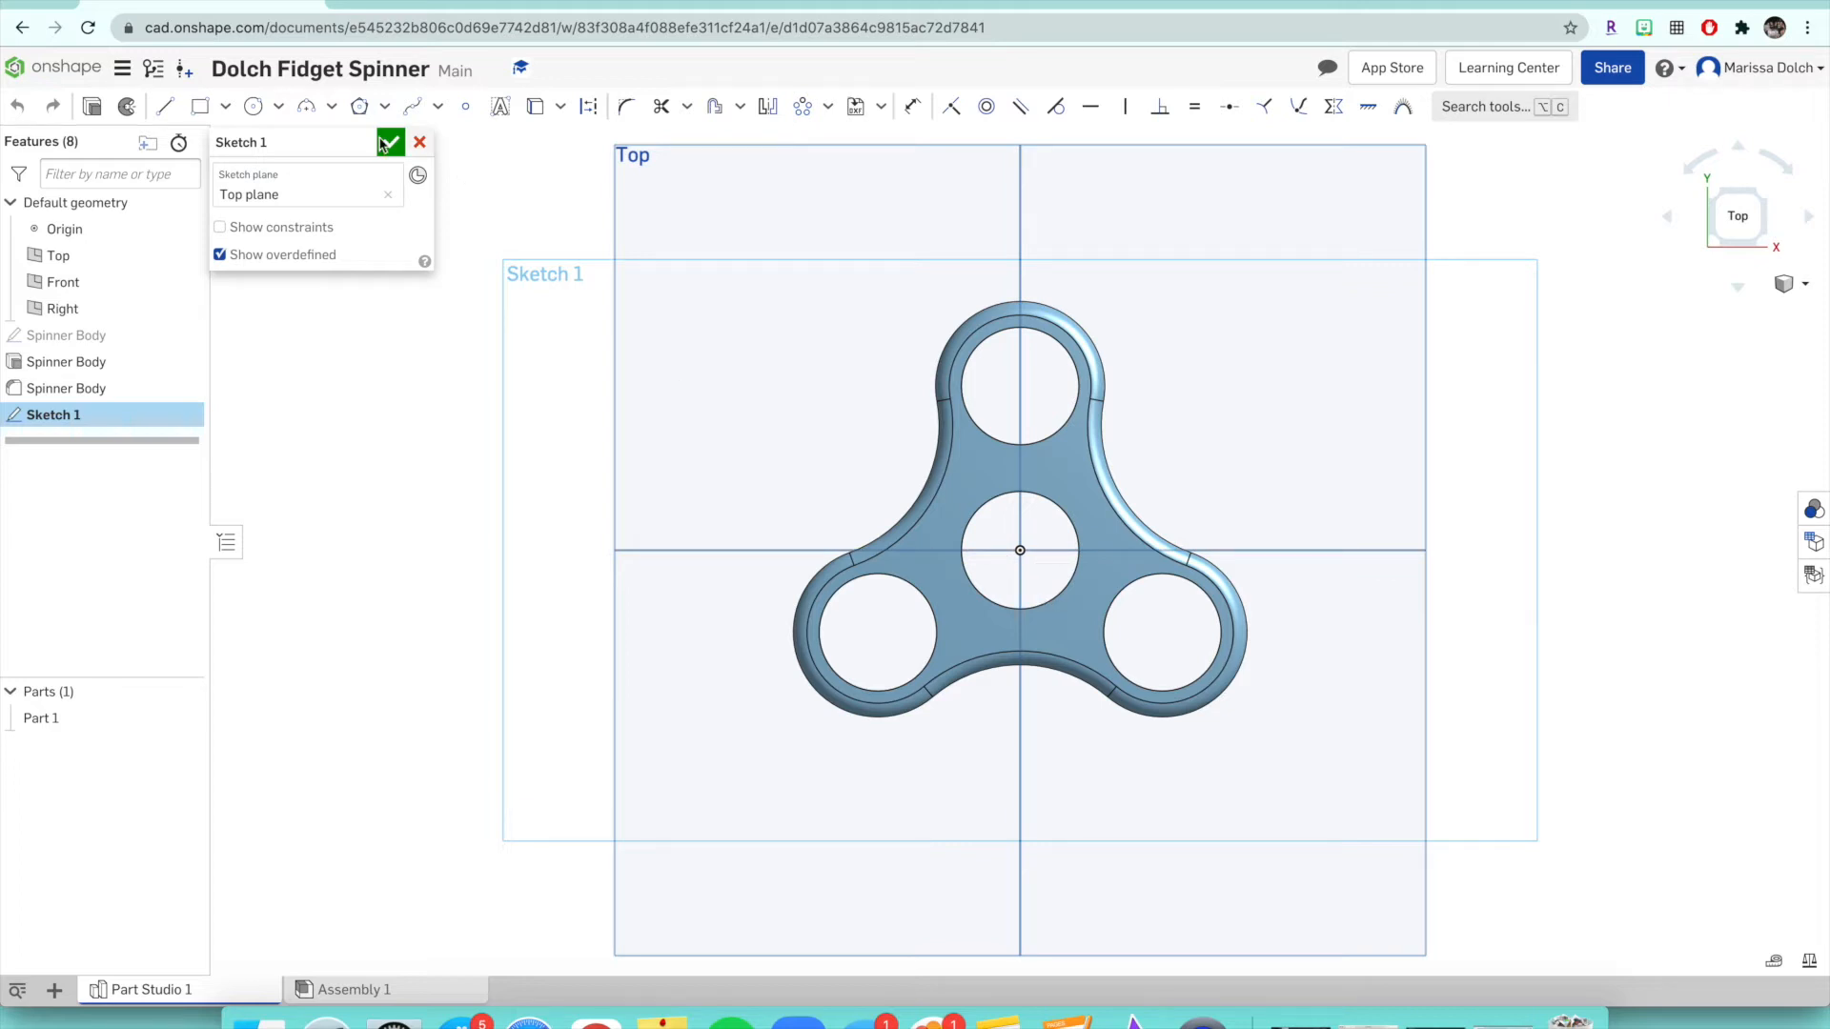
- Sketch two concentric circles centred on the origin, about 1.109 in and 0.414 in in diameter
{"action": "left_click", "coordinate": [254, 108]}
{"action": "left_click", "coordinate": [1019, 550]}
{"action": "left_click", "coordinate": [1094, 569]}
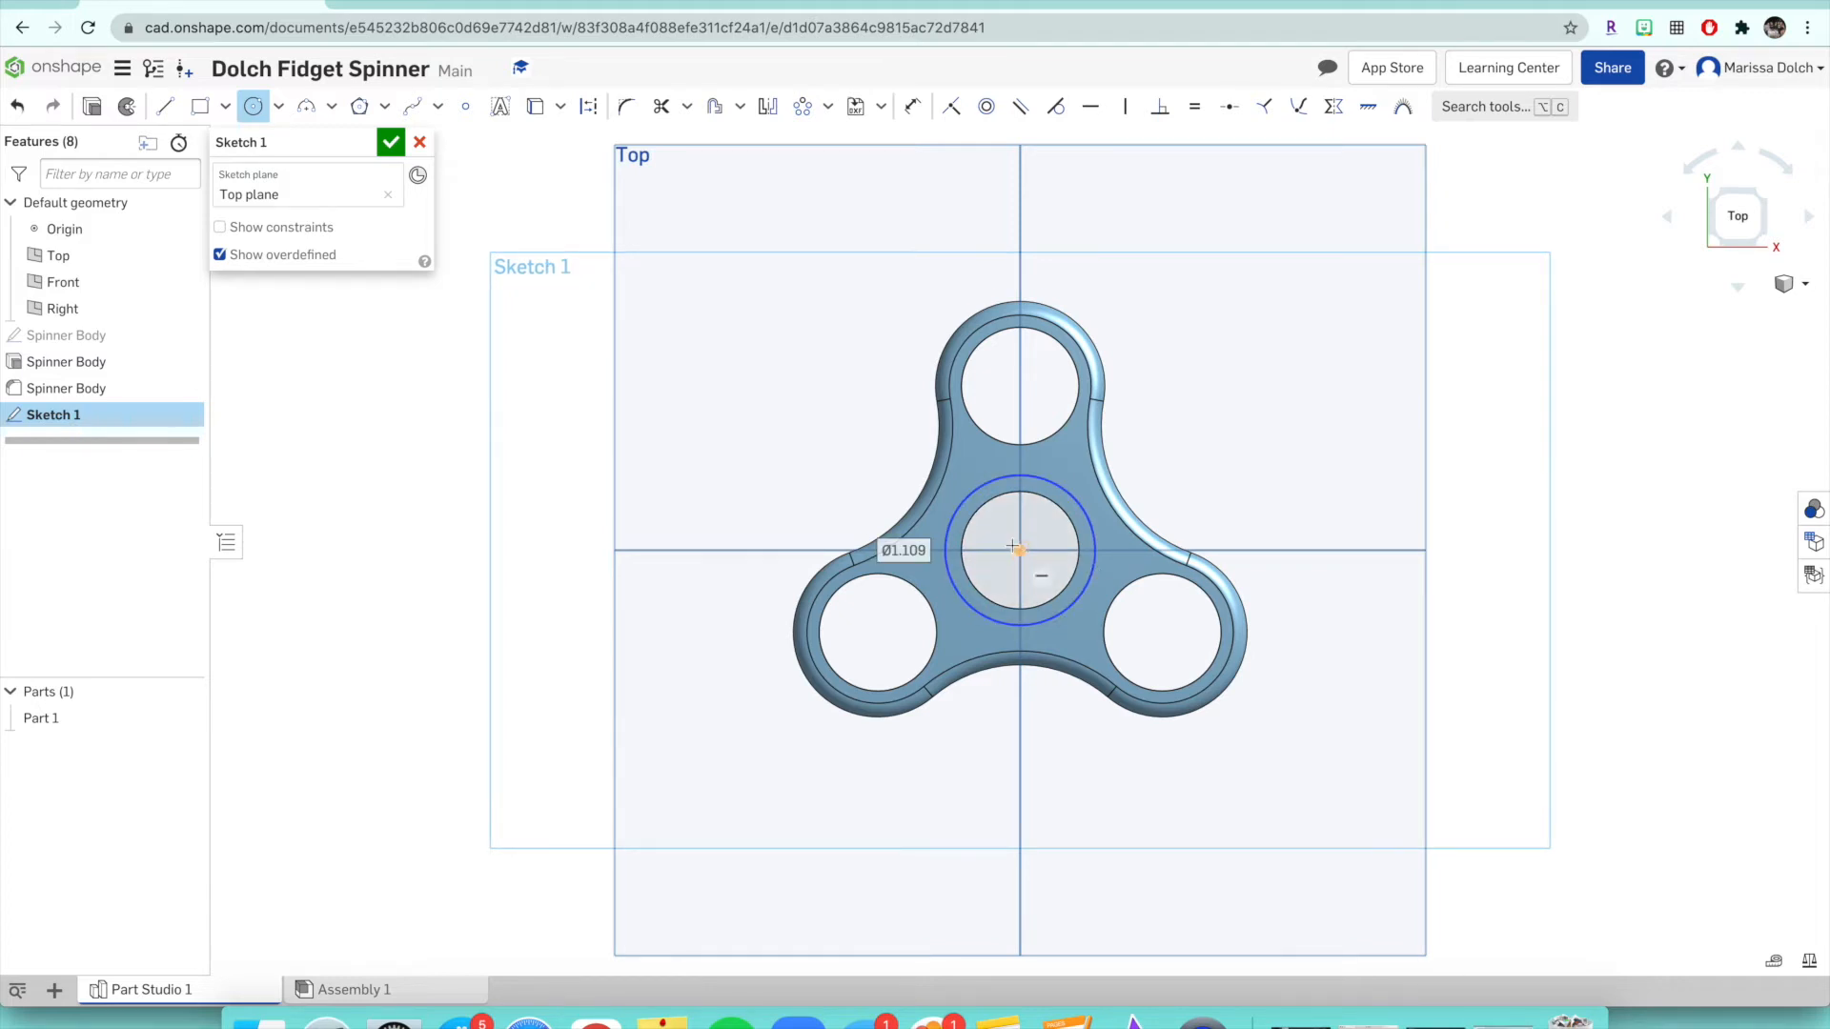
{"action": "left_click", "coordinate": [1020, 550]}
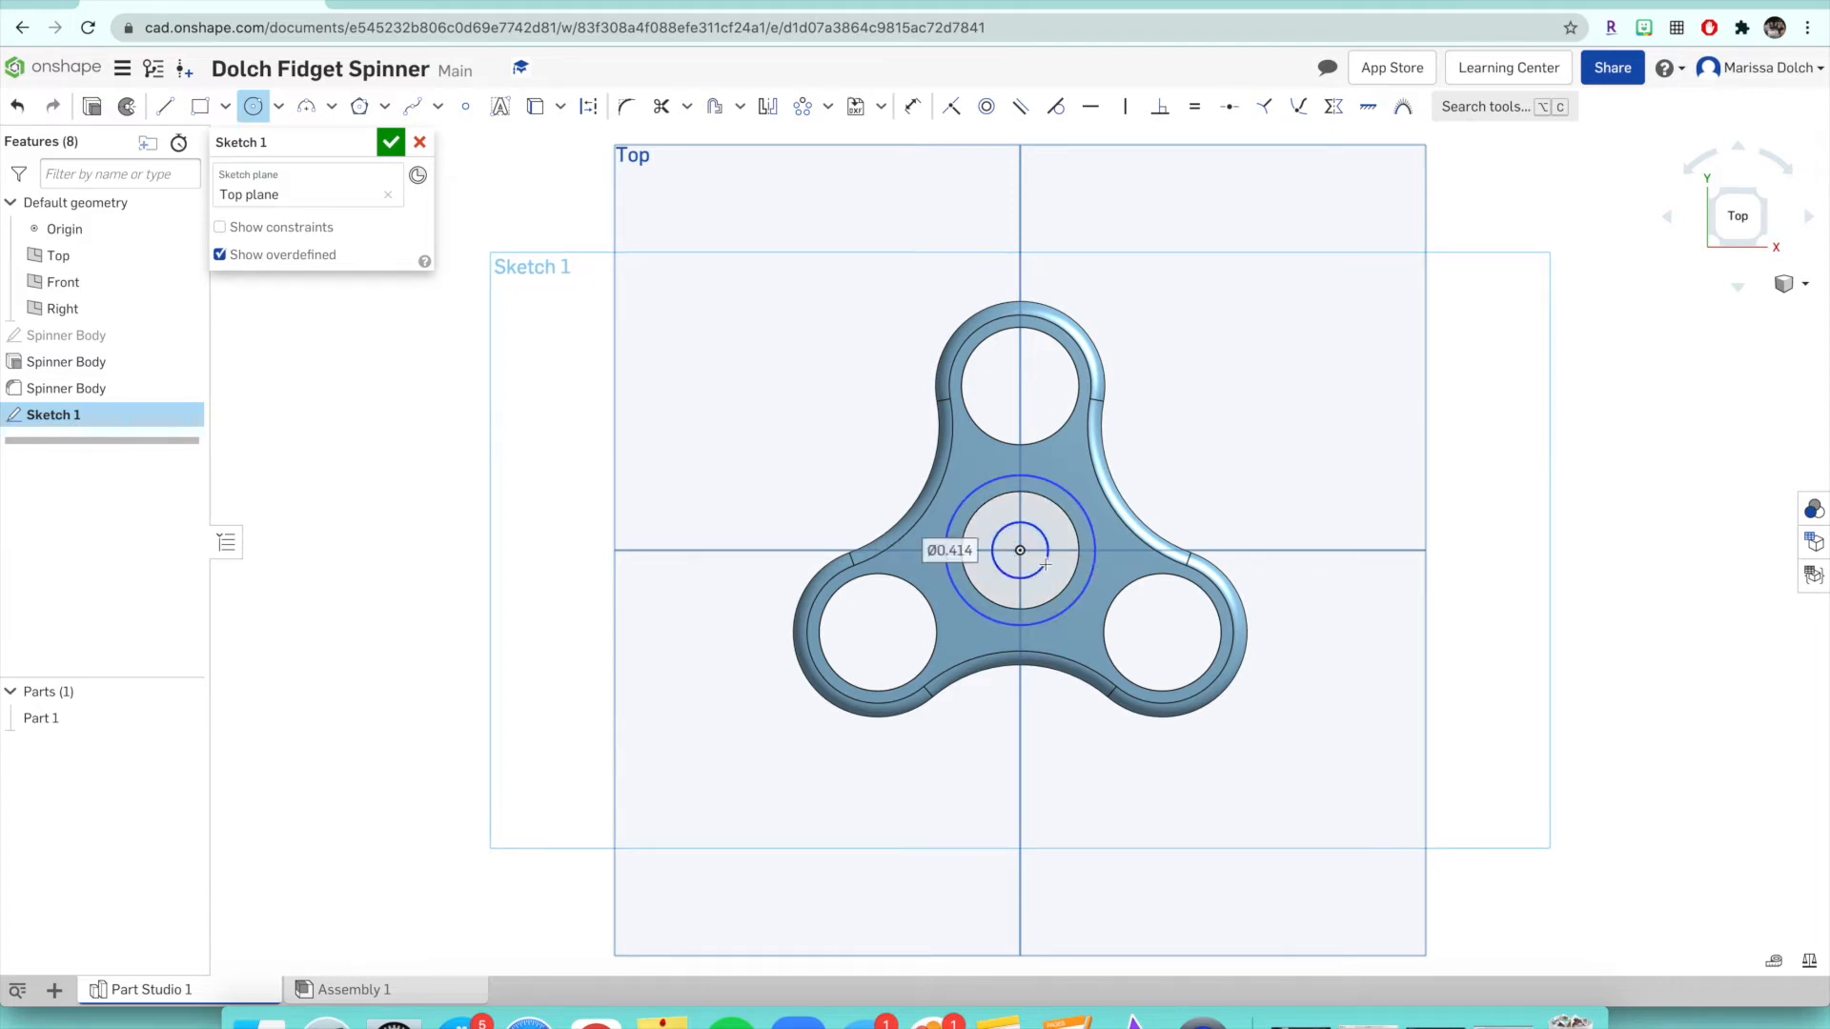
{"action": "left_click", "coordinate": [1045, 566]}
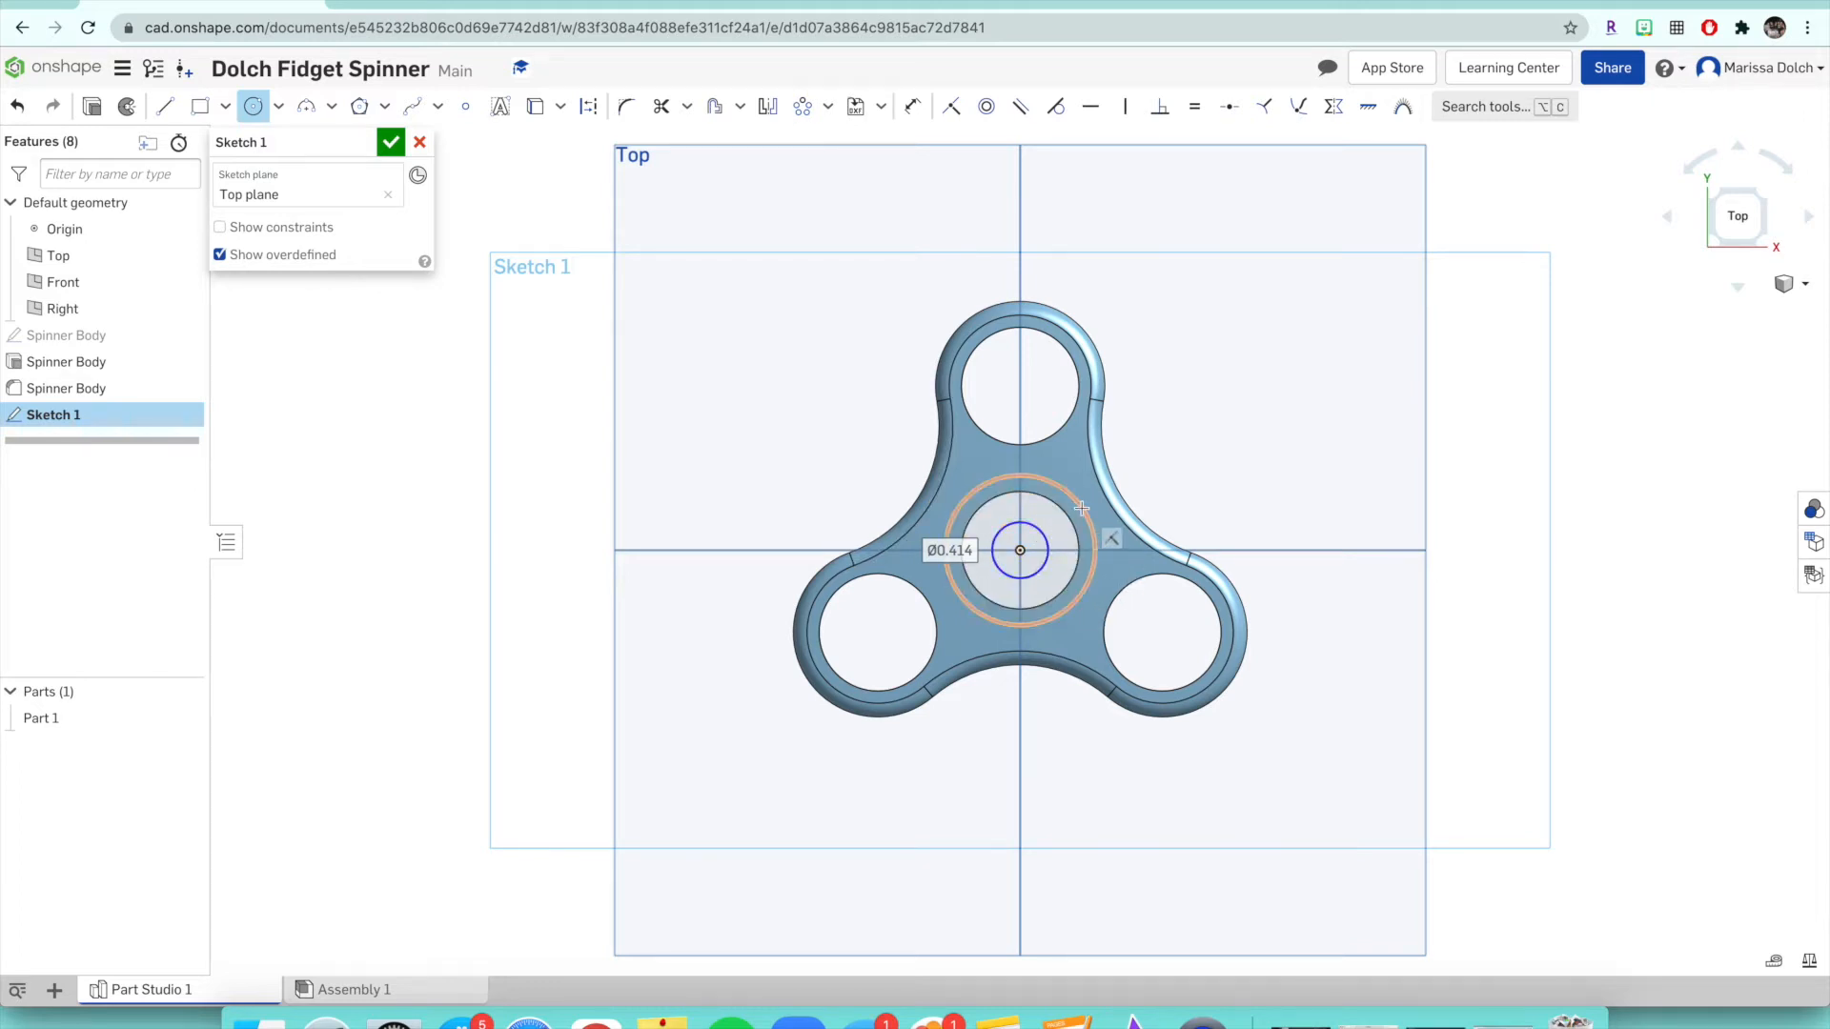
- Delete the outer circle drawn around the spinner's centre hole, leaving only the small inner circle
{"action": "left_click", "coordinate": [1196, 111]}
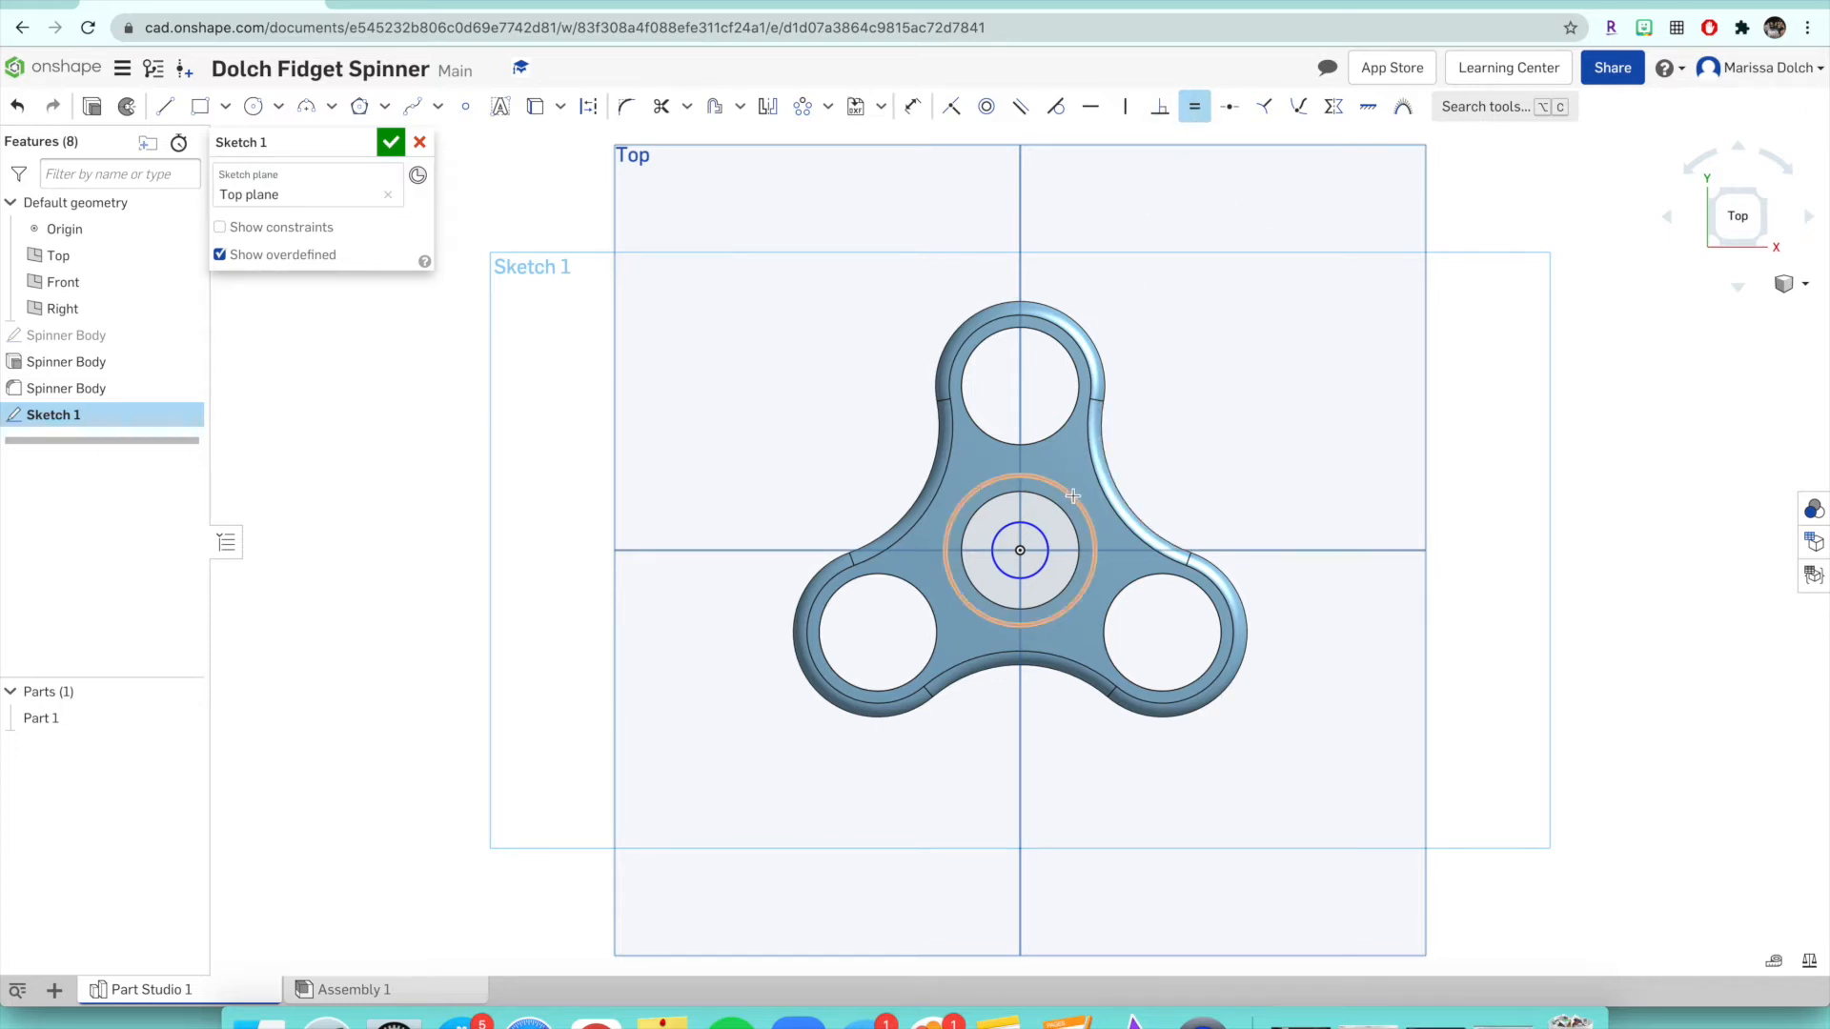
{"action": "left_click", "coordinate": [1073, 495]}
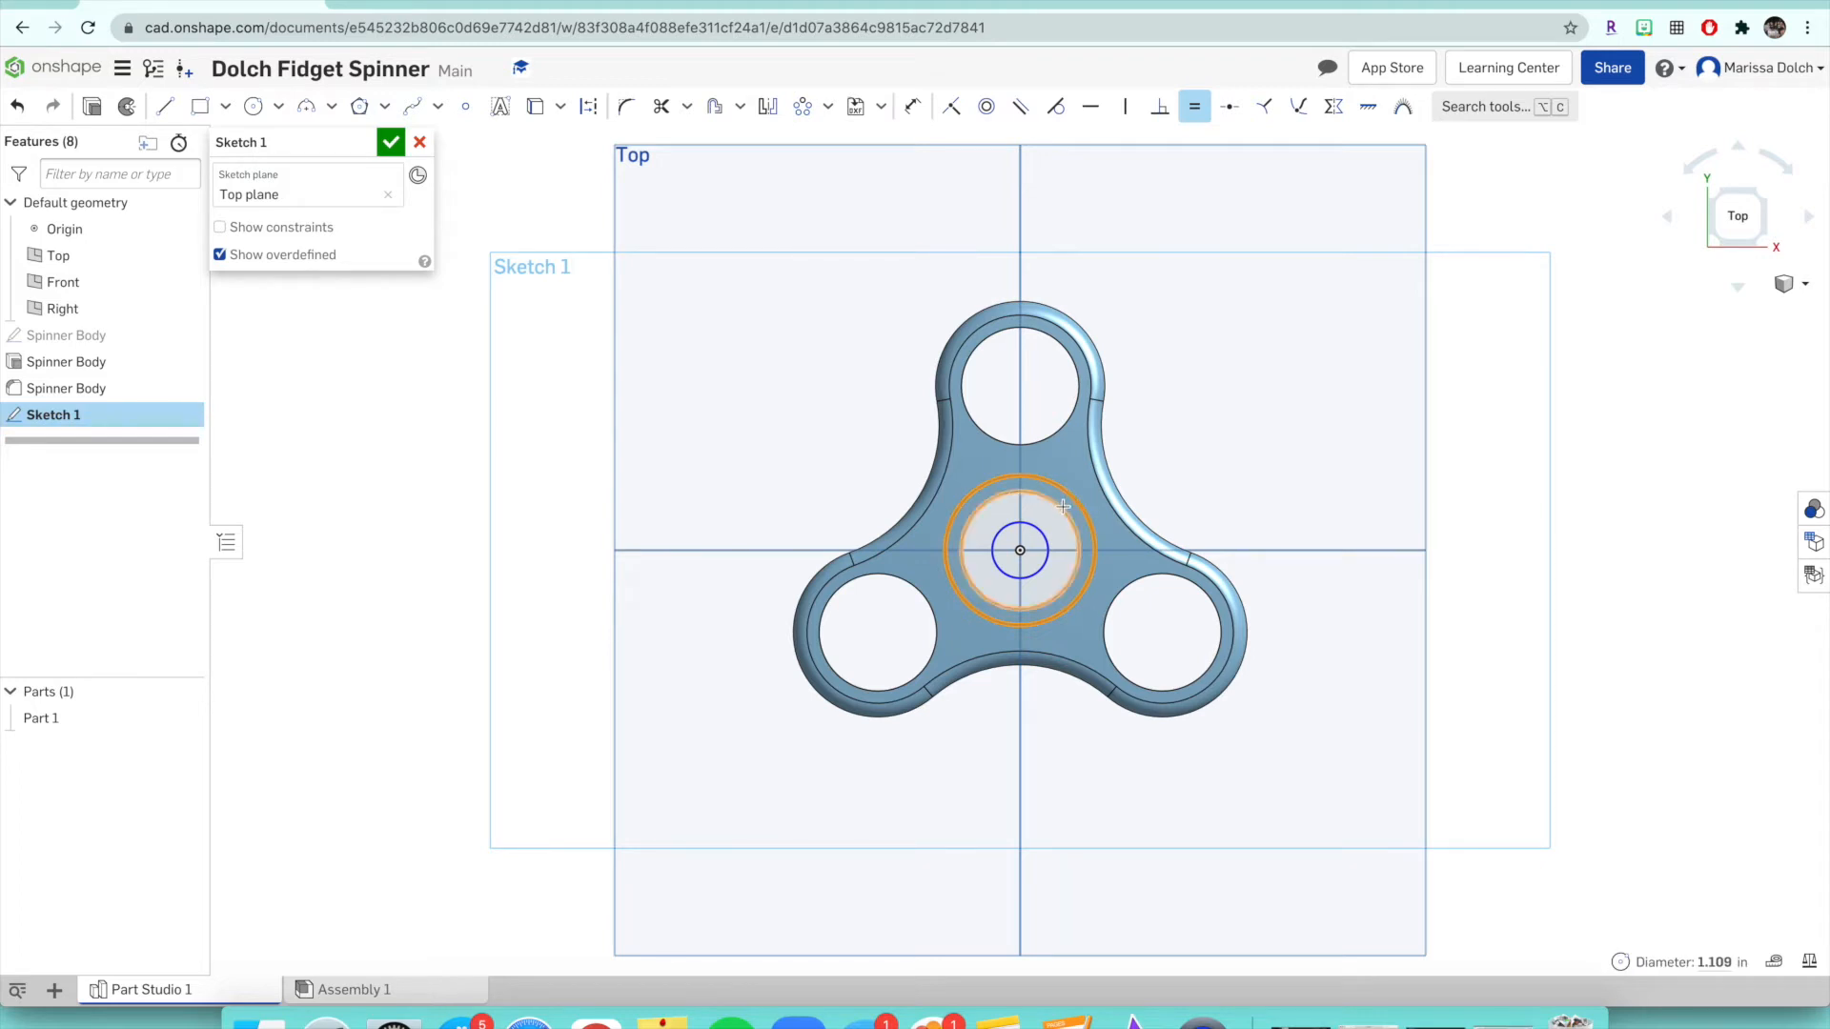
{"action": "scroll", "coordinate": [1008, 523], "scroll_direction": "up", "scroll_amount": 5}
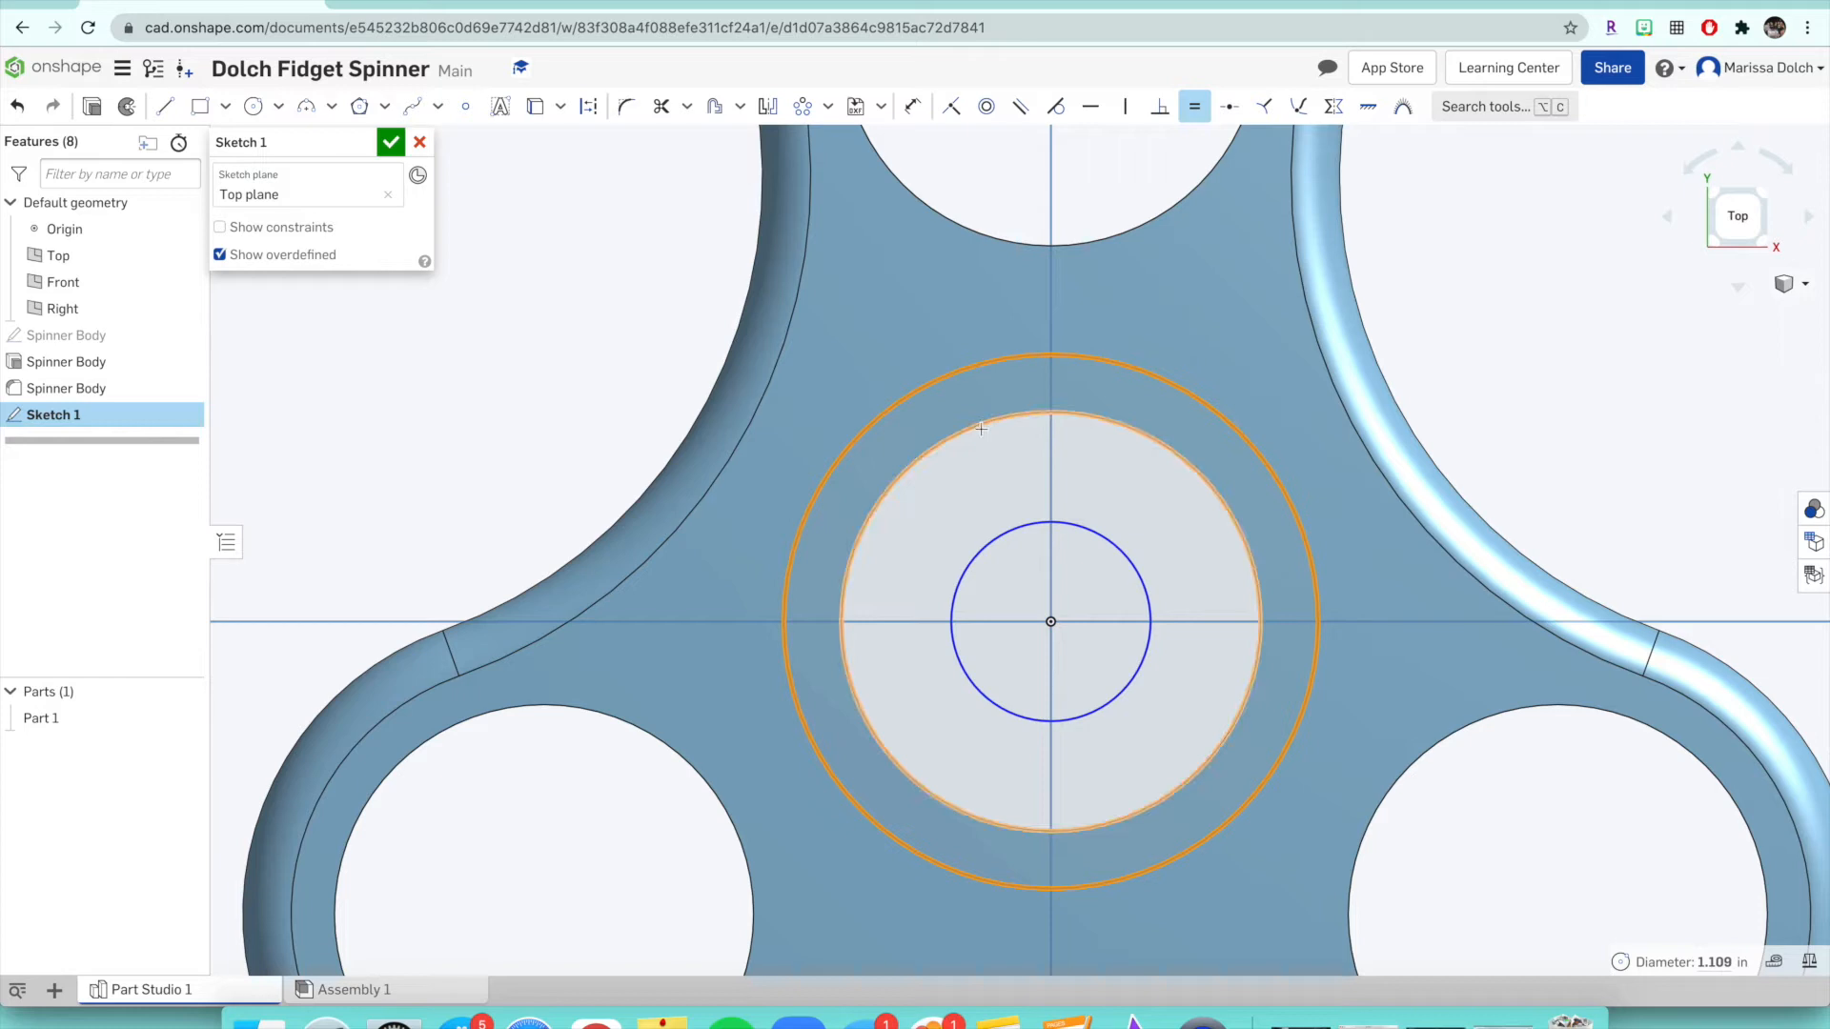
{"action": "key", "text": "Delete"}
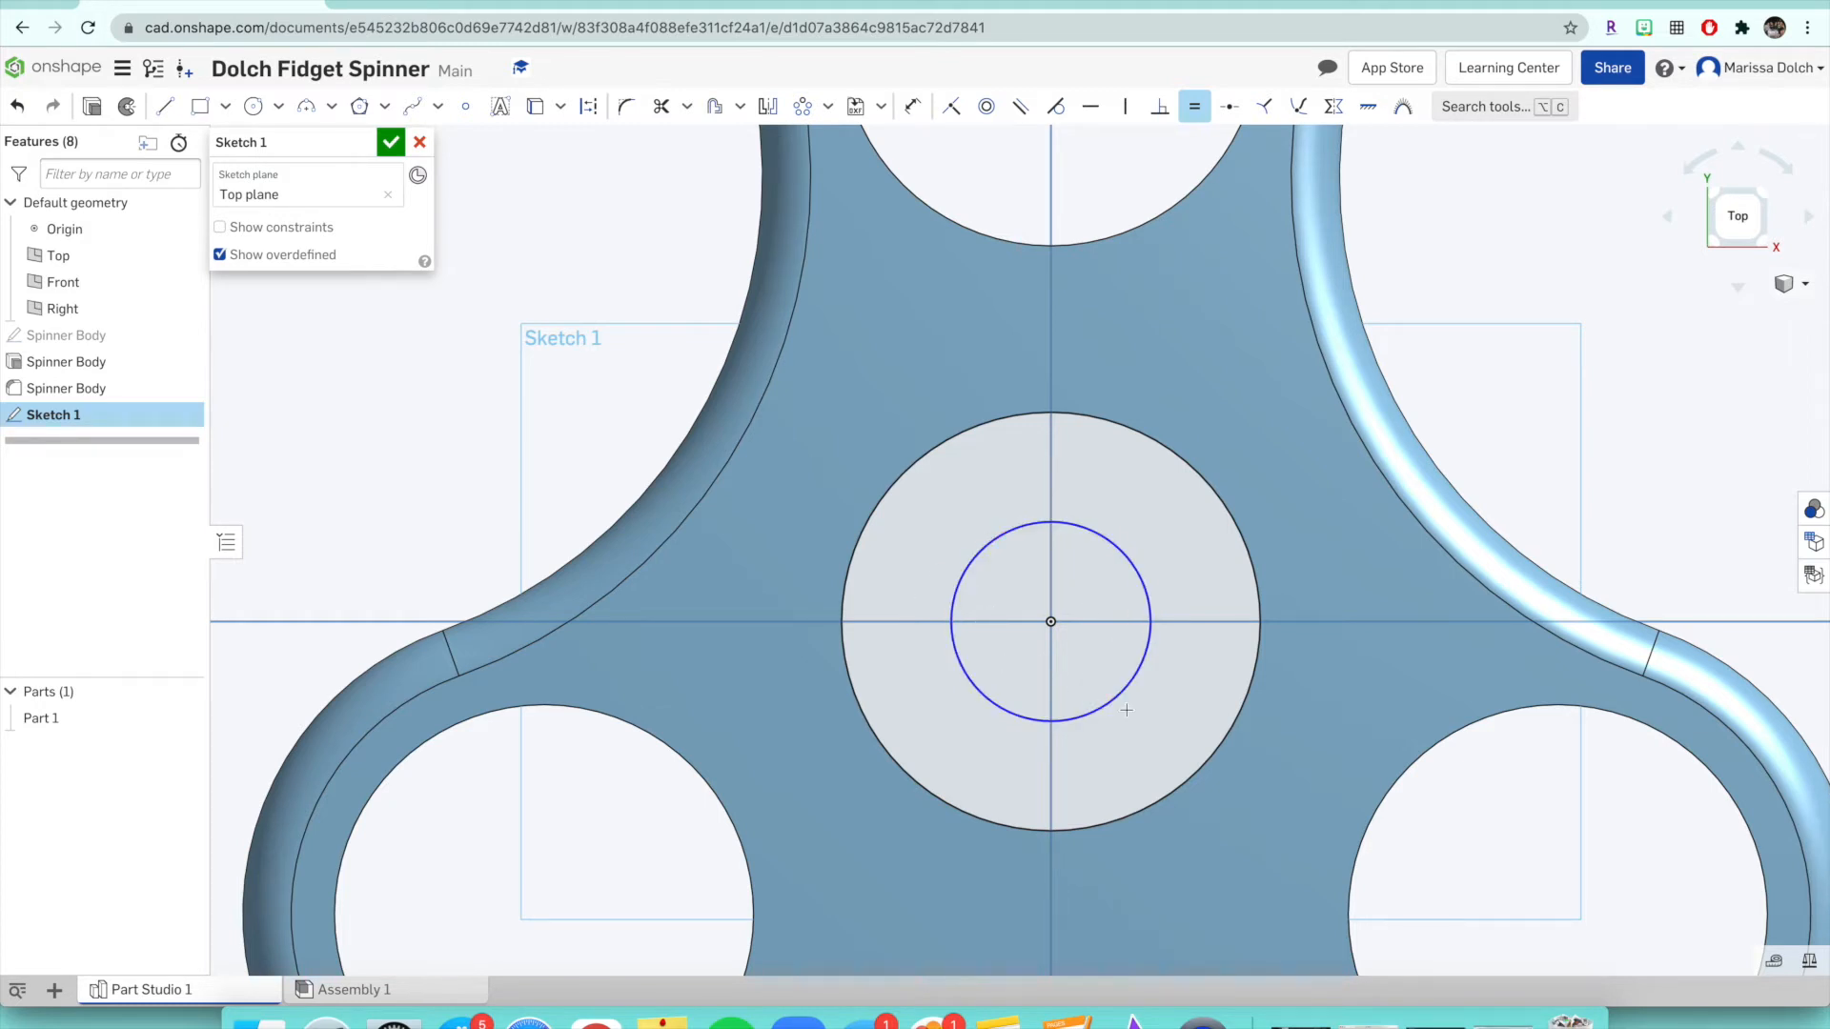
- Dimension the small centre circle's diameter to 0.315 in
{"action": "left_click", "coordinate": [913, 105]}
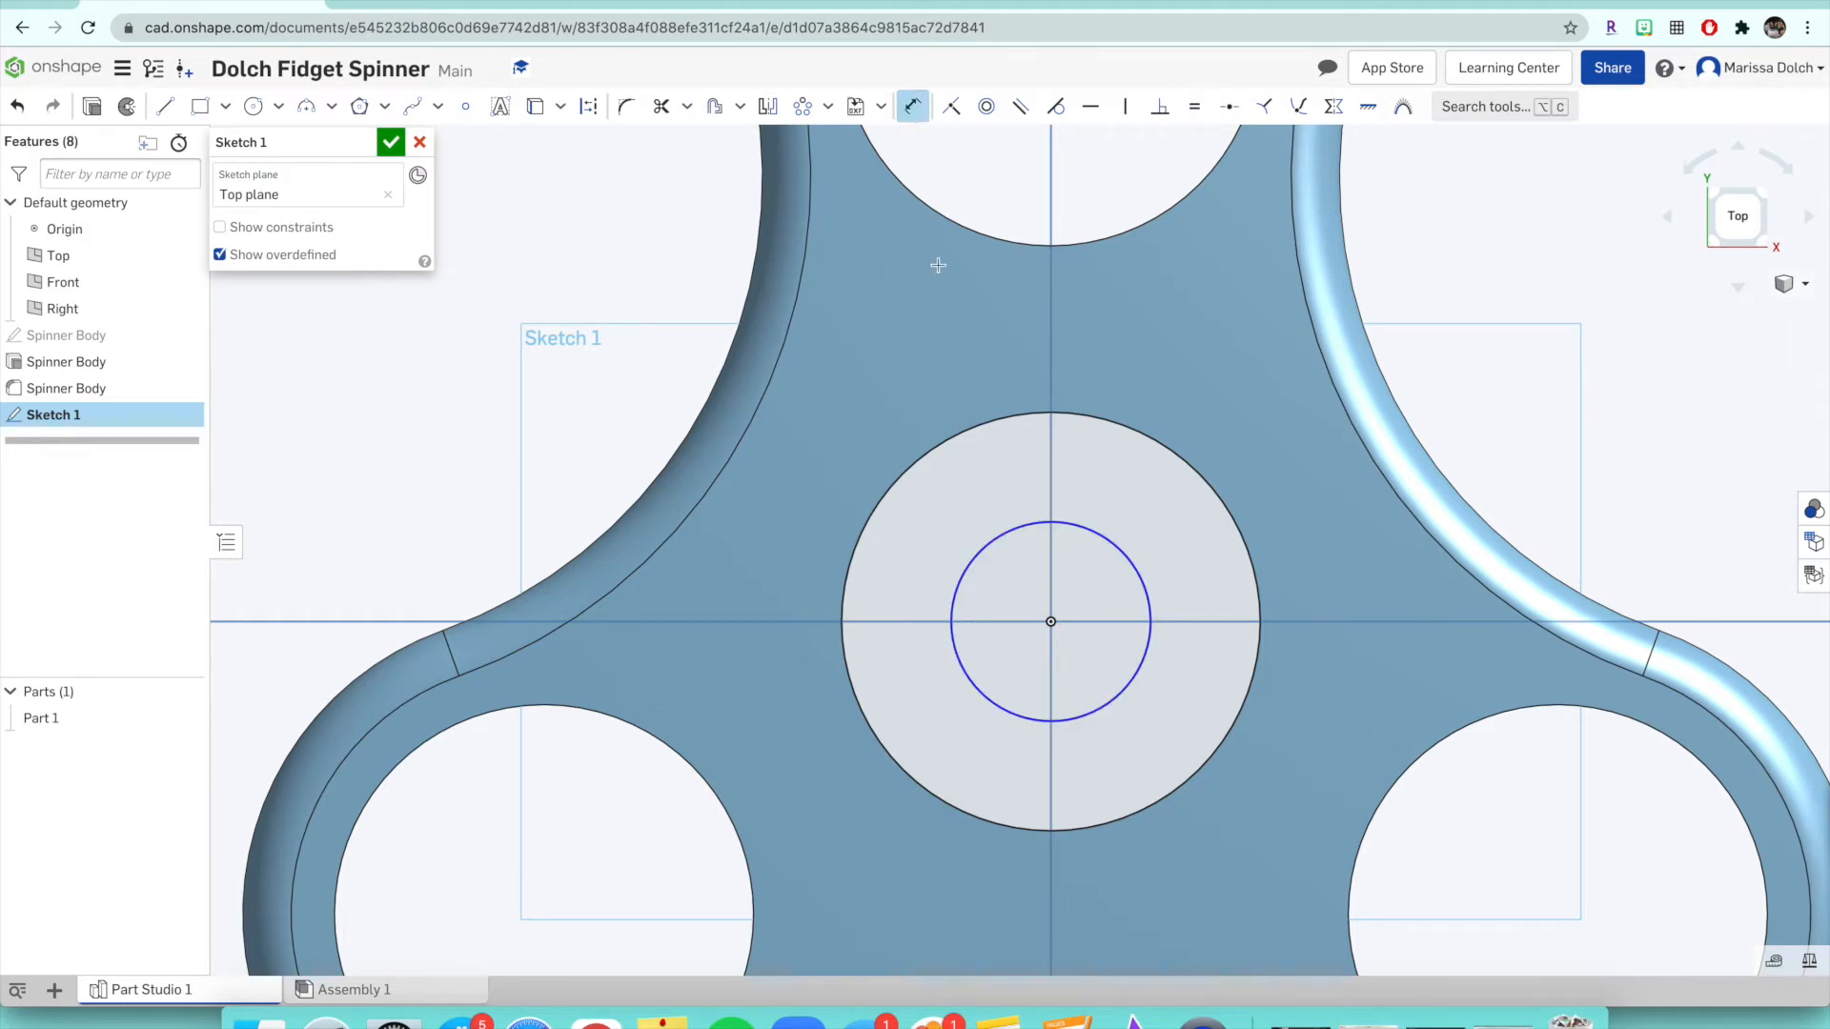
{"action": "left_click", "coordinate": [1121, 551]}
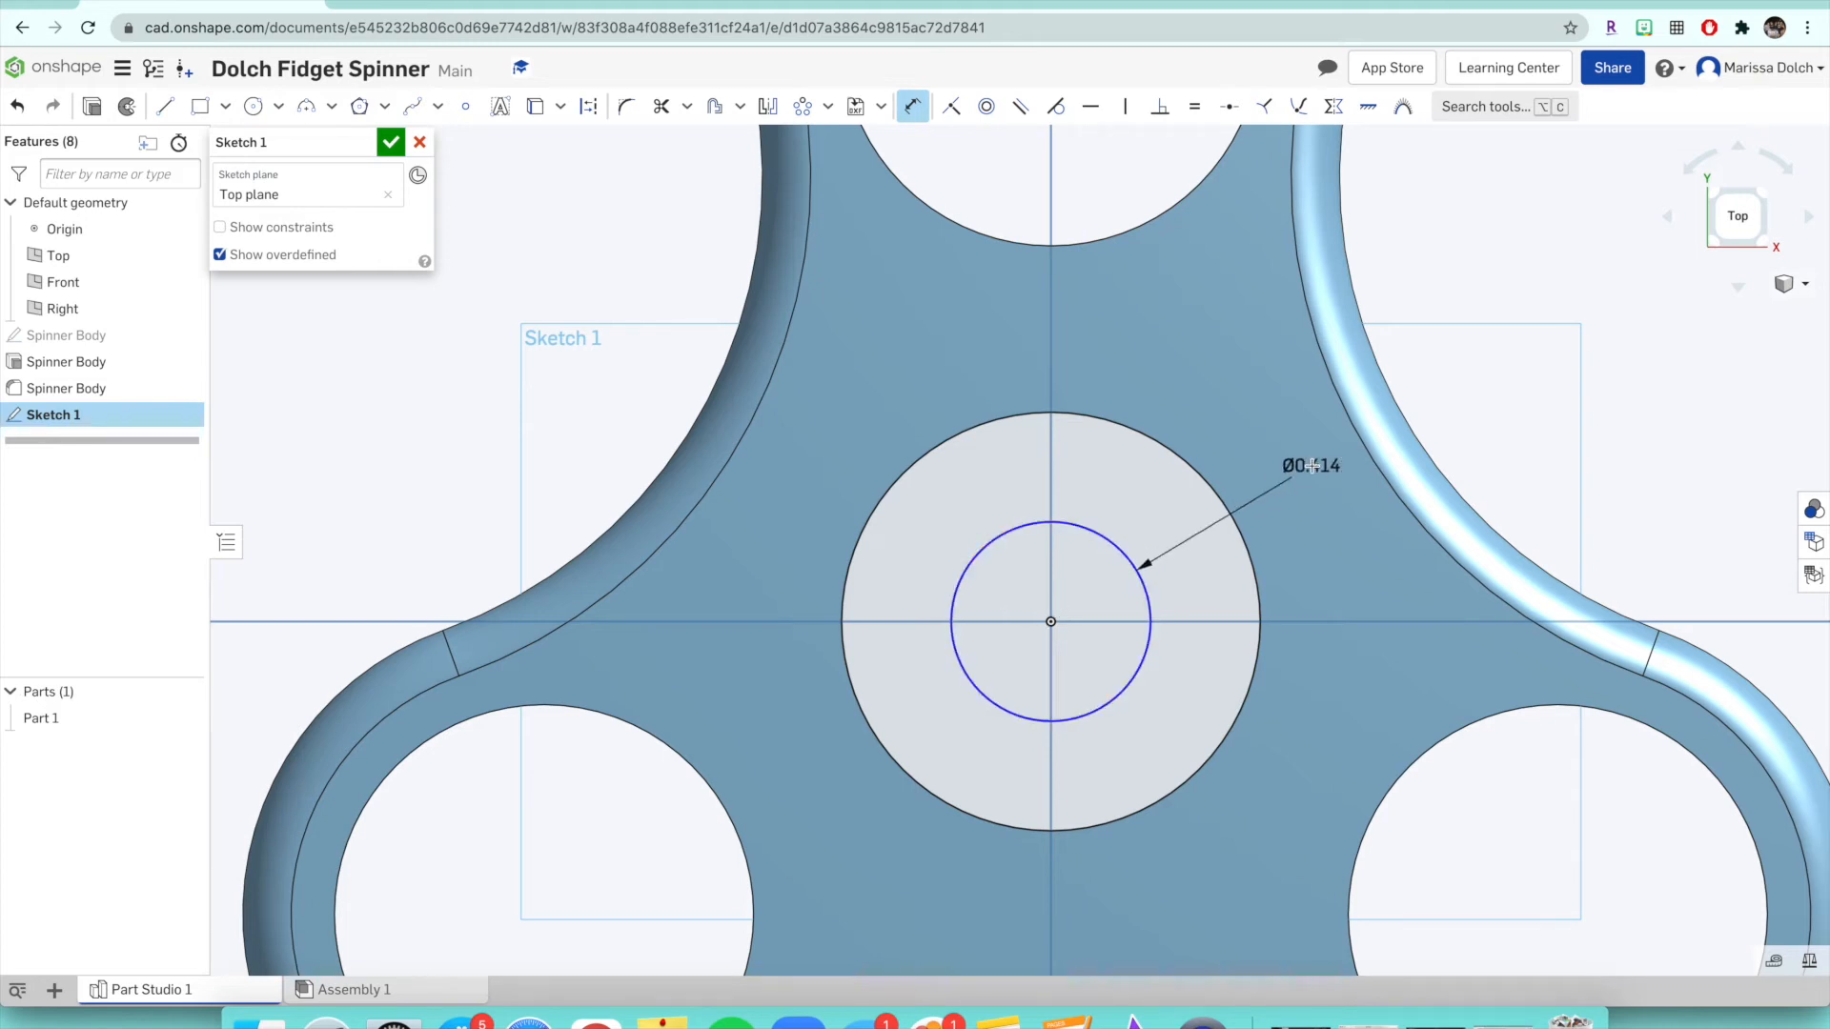
{"action": "left_click", "coordinate": [1533, 332]}
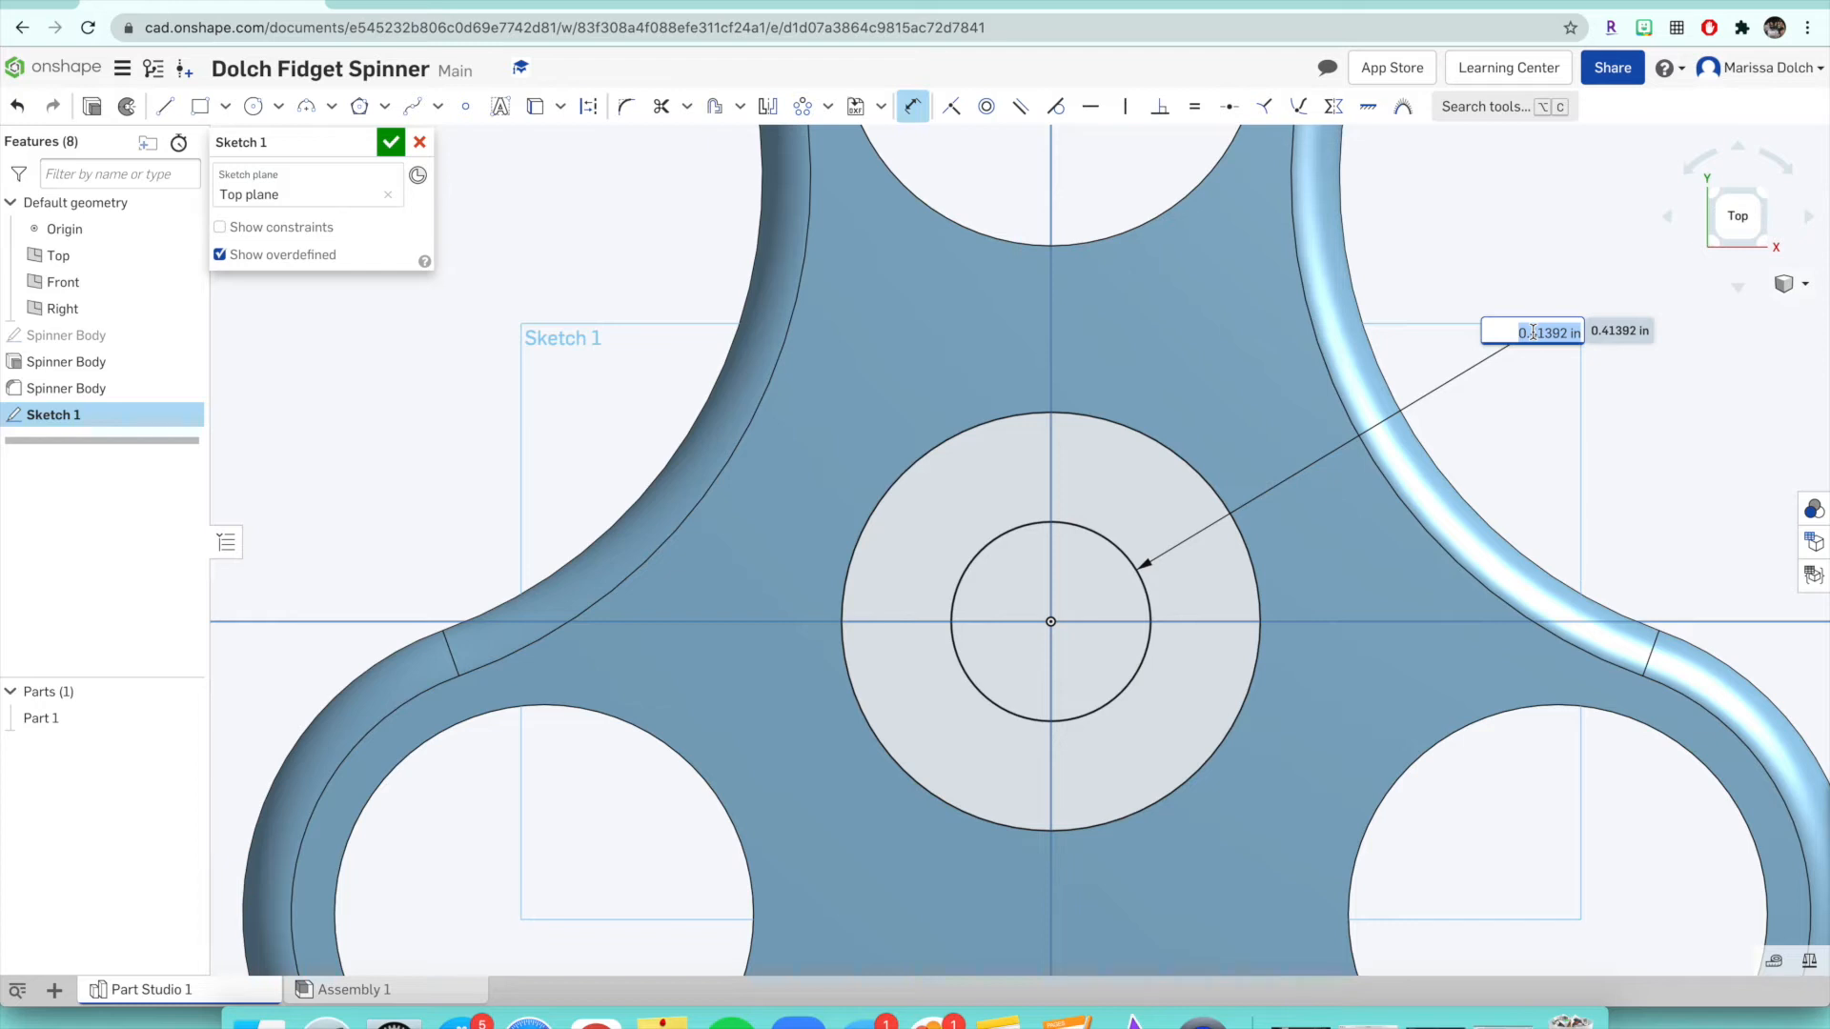
{"action": "key", "text": "BackSpace"}
{"action": "type", "text": "0.315"}
{"action": "key", "text": "Return"}
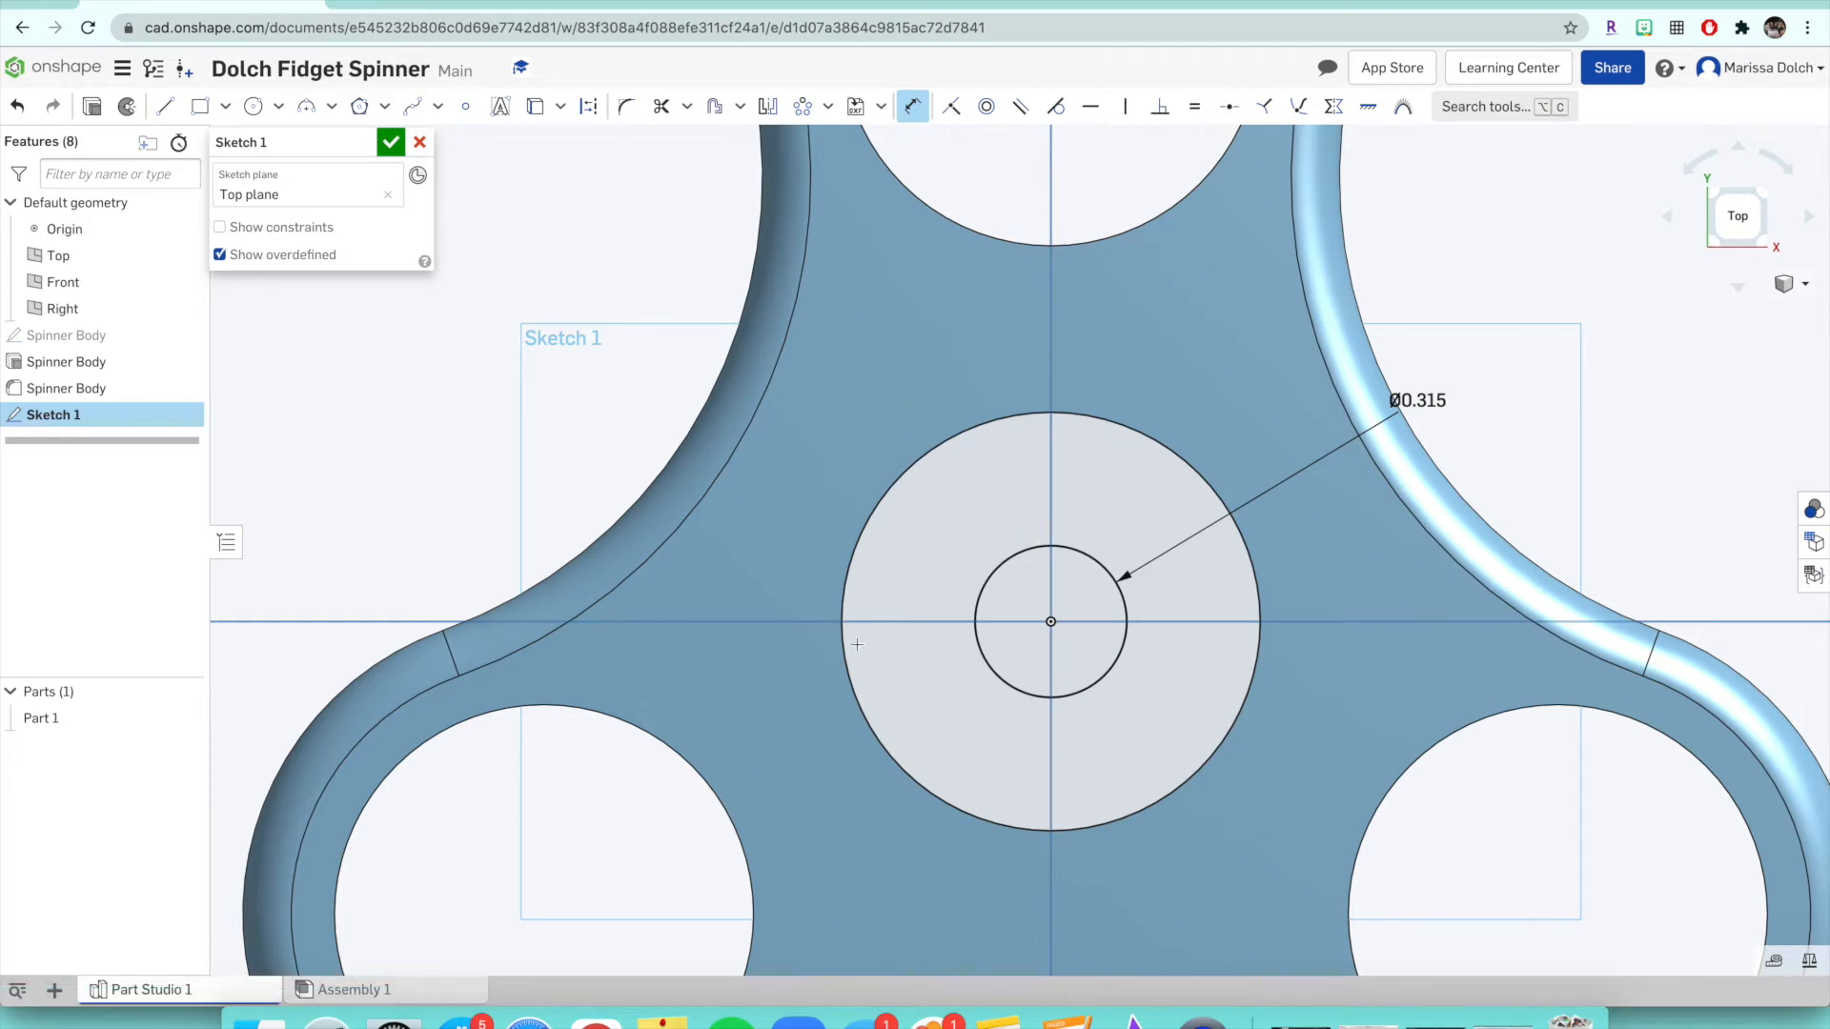
- Rename the sketch as Bearing and accept it
{"action": "scroll", "coordinate": [797, 539], "scroll_direction": "down", "scroll_amount": 5}
{"action": "scroll", "coordinate": [797, 539], "scroll_direction": "up", "scroll_amount": 3}
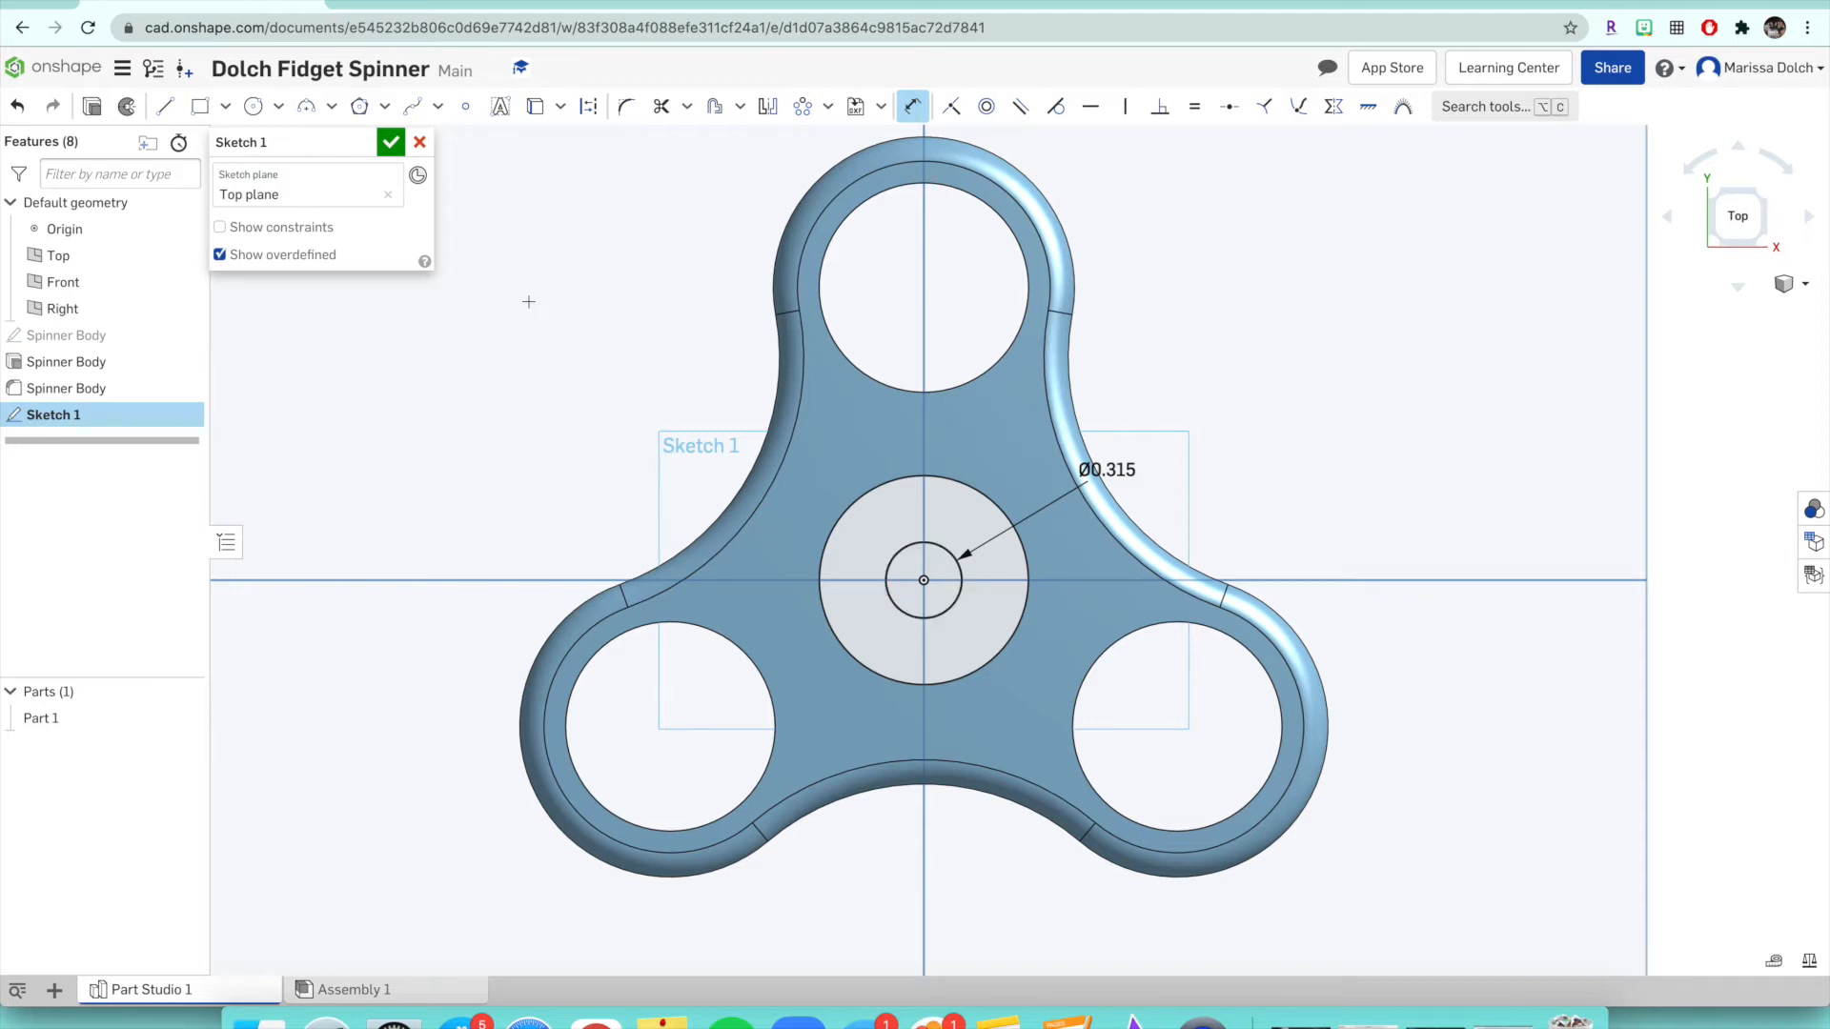
{"action": "left_click", "coordinate": [362, 142]}
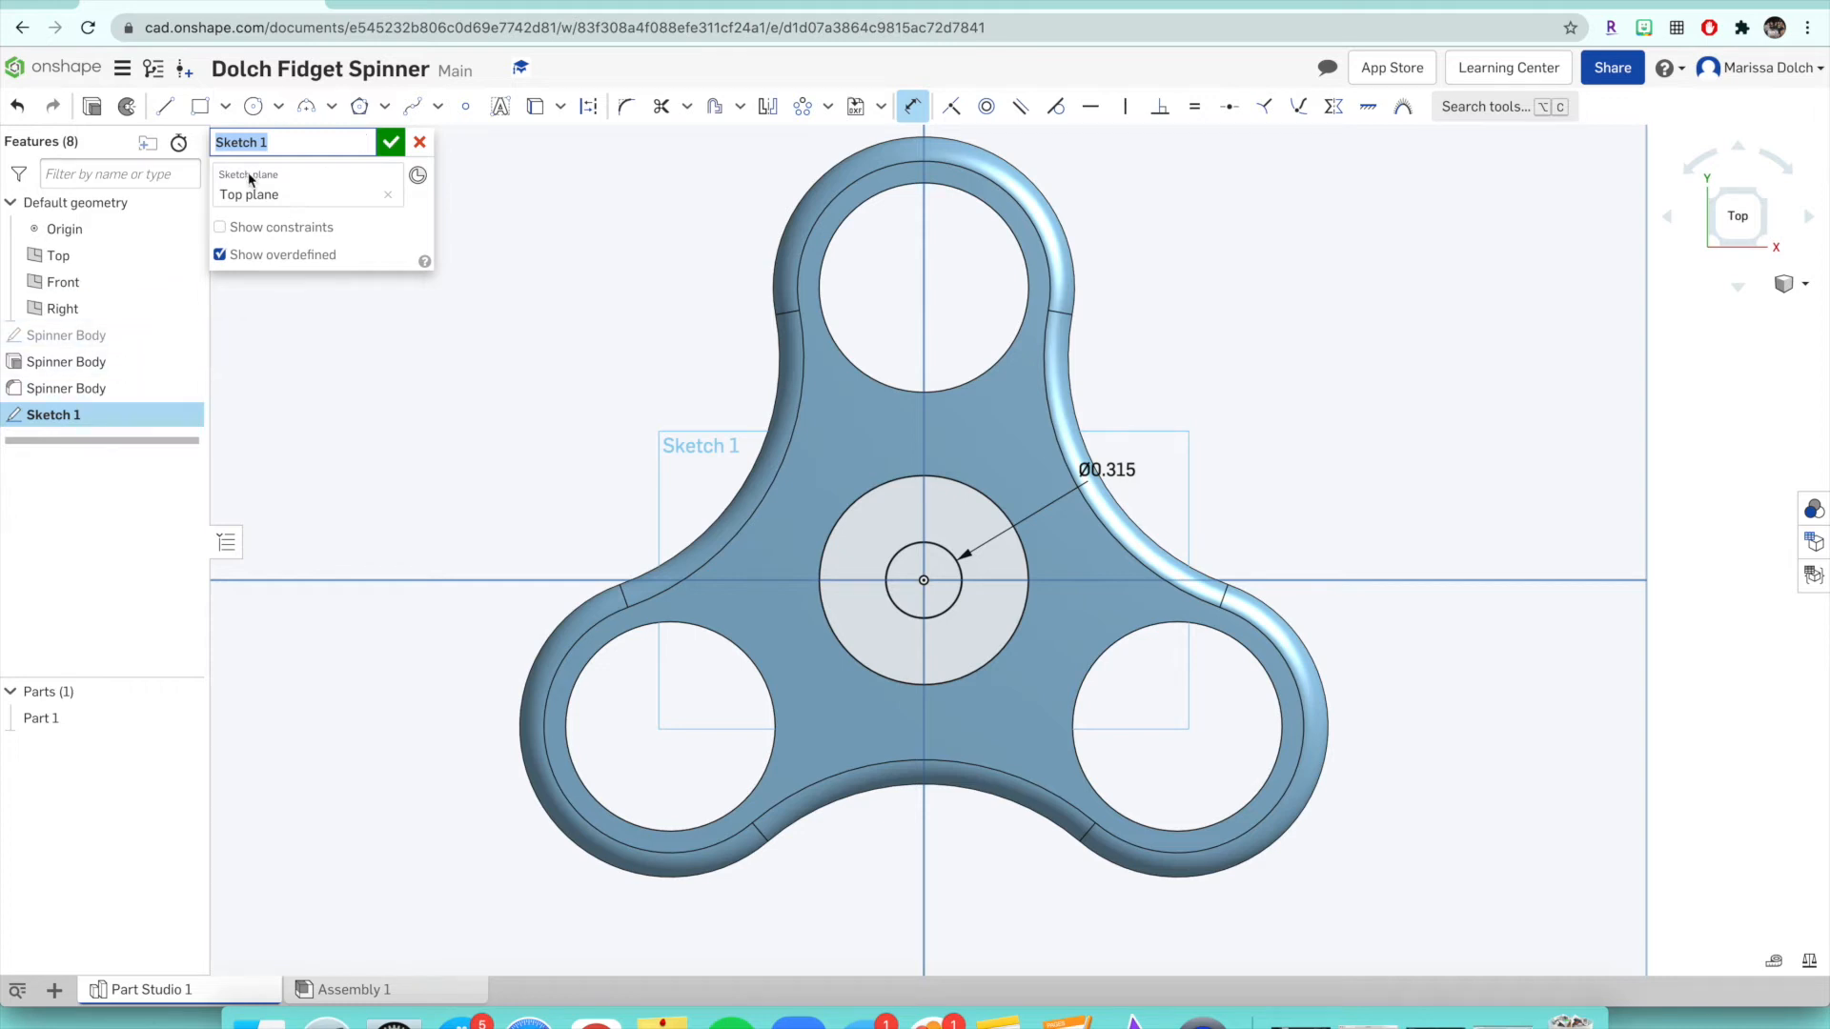
{"action": "type", "text": "Bearing"}
{"action": "key", "text": "Return"}
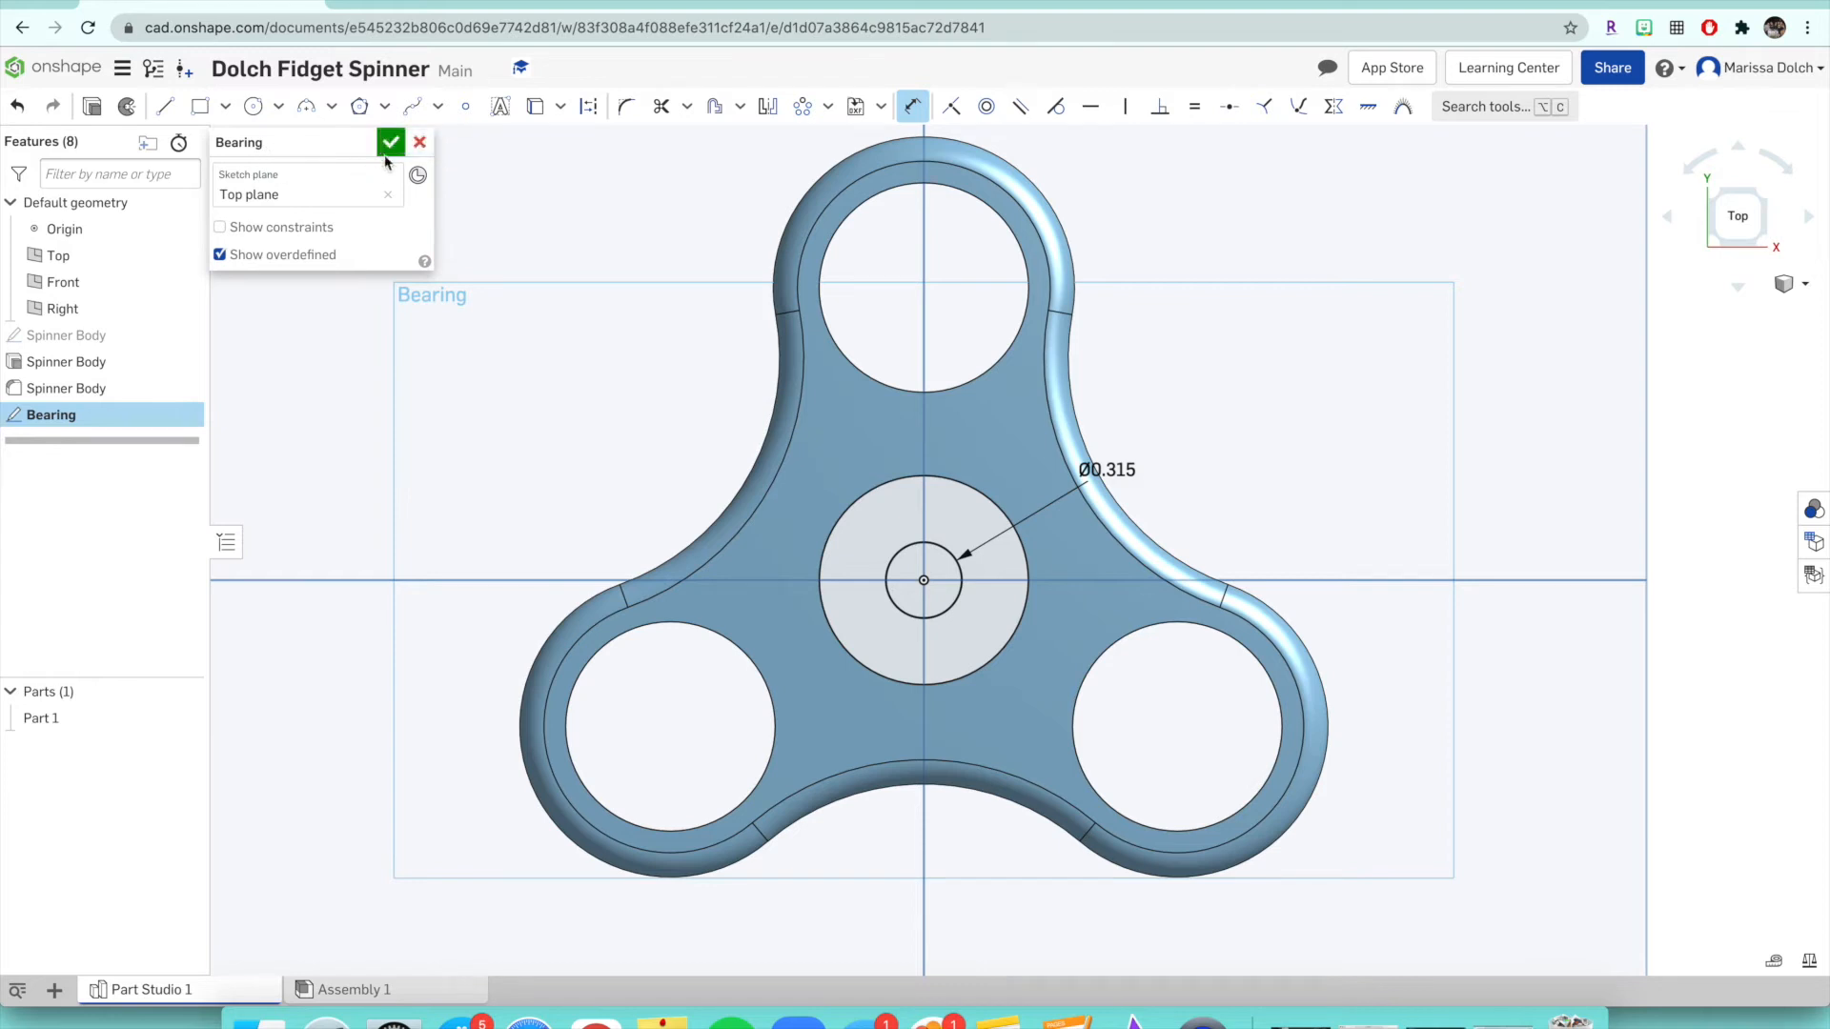
{"action": "left_click", "coordinate": [388, 141]}
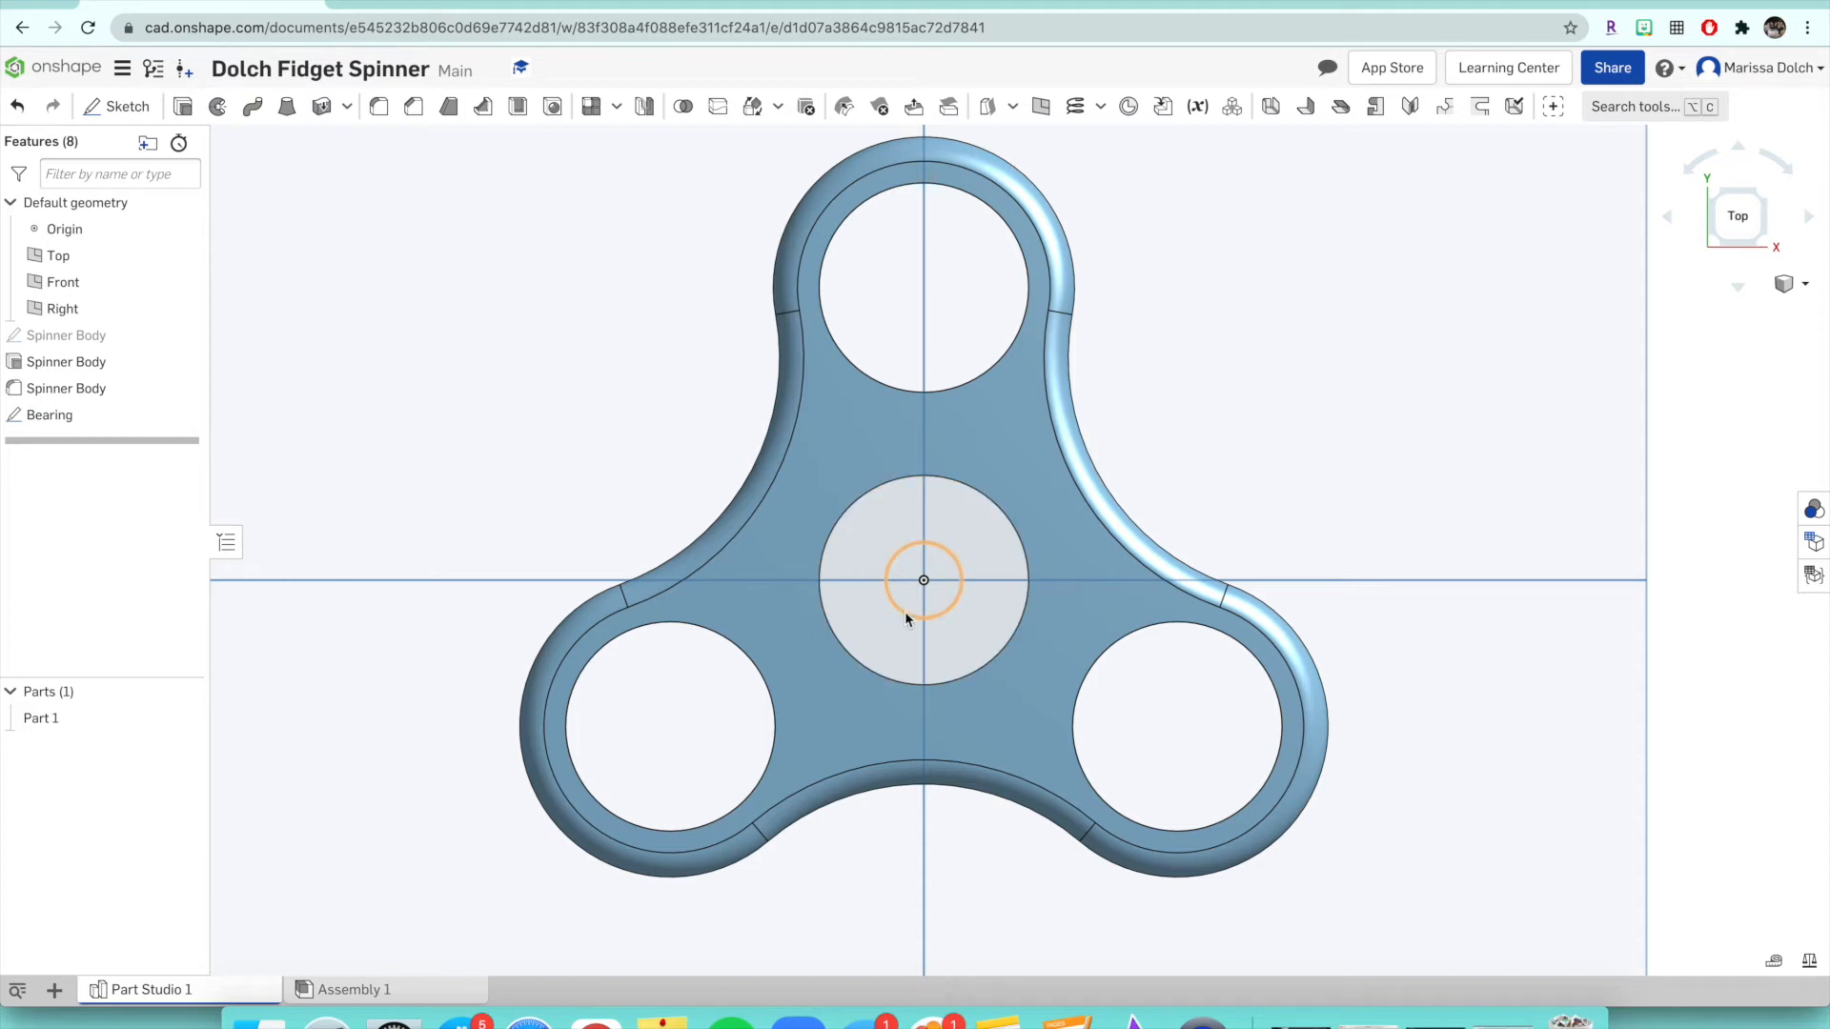
- Begin an Extrude using the Bearing sketch's ring region between the small circle and the centre hole's edge
{"action": "left_click", "coordinate": [183, 111]}
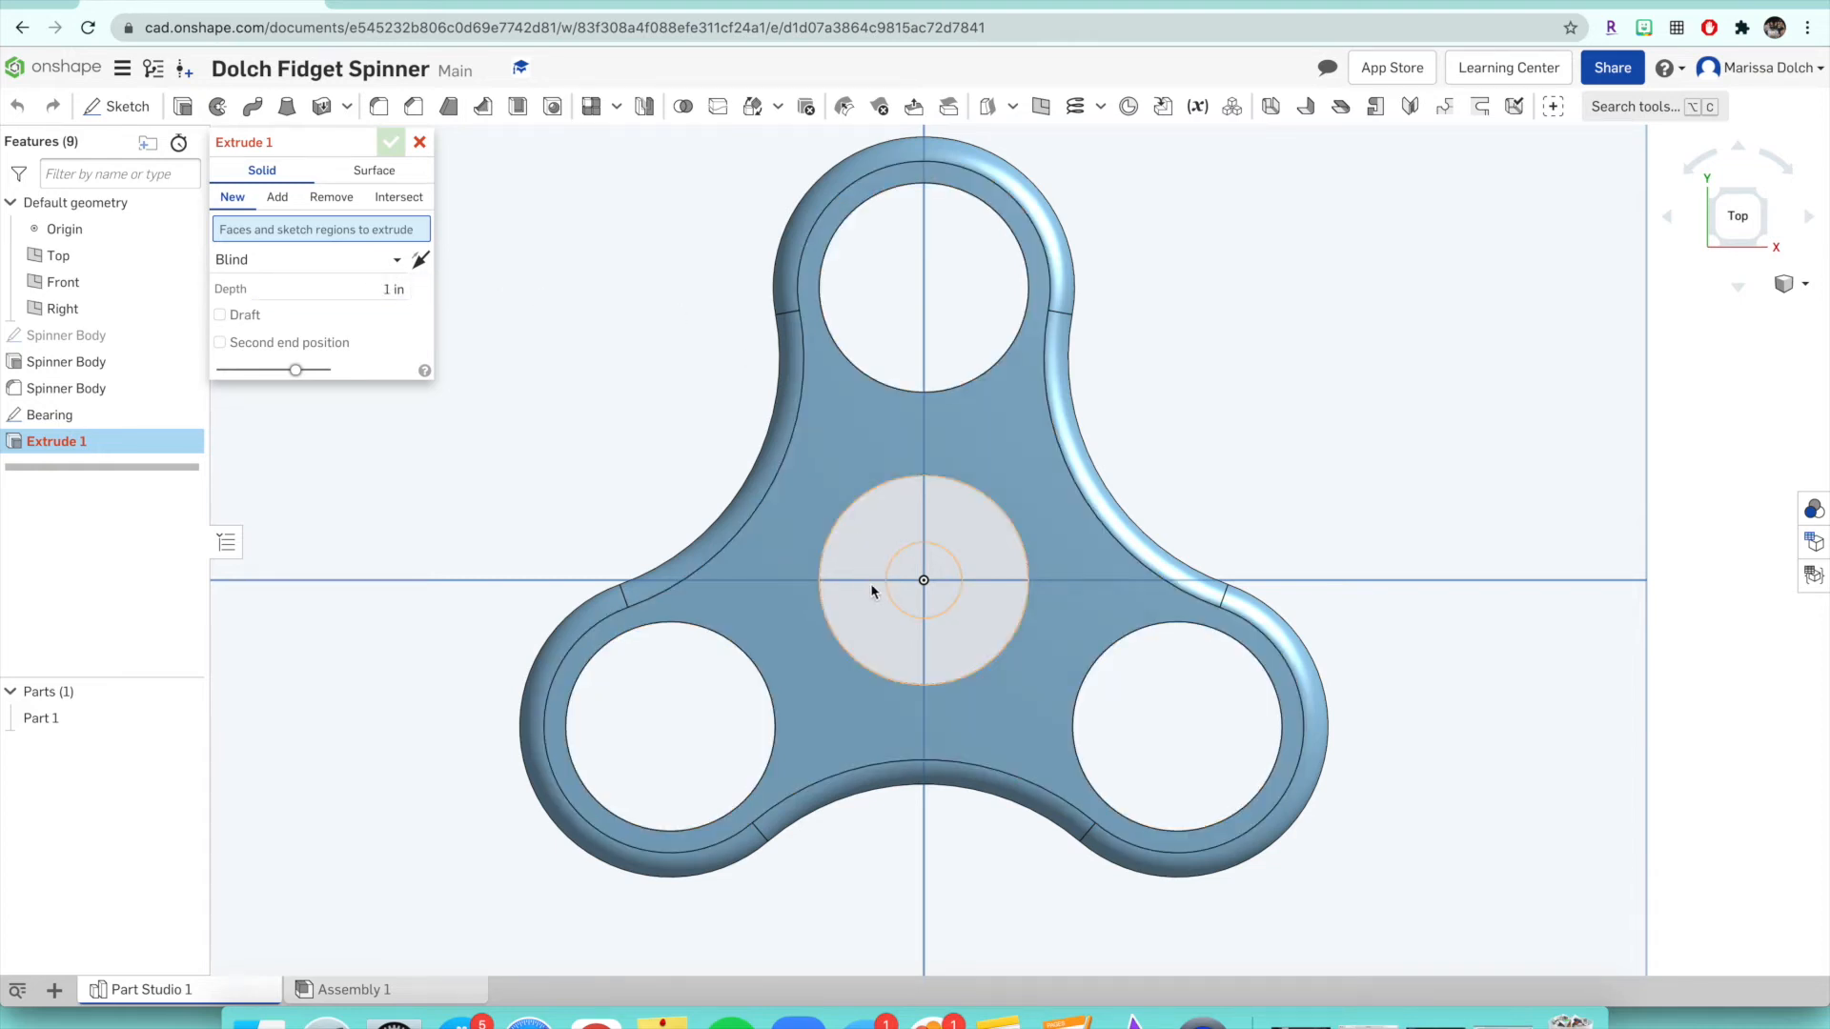
{"action": "left_click", "coordinate": [834, 610]}
{"action": "right_click_drag", "start_coordinate": [632, 442], "coordinate": [662, 443]}
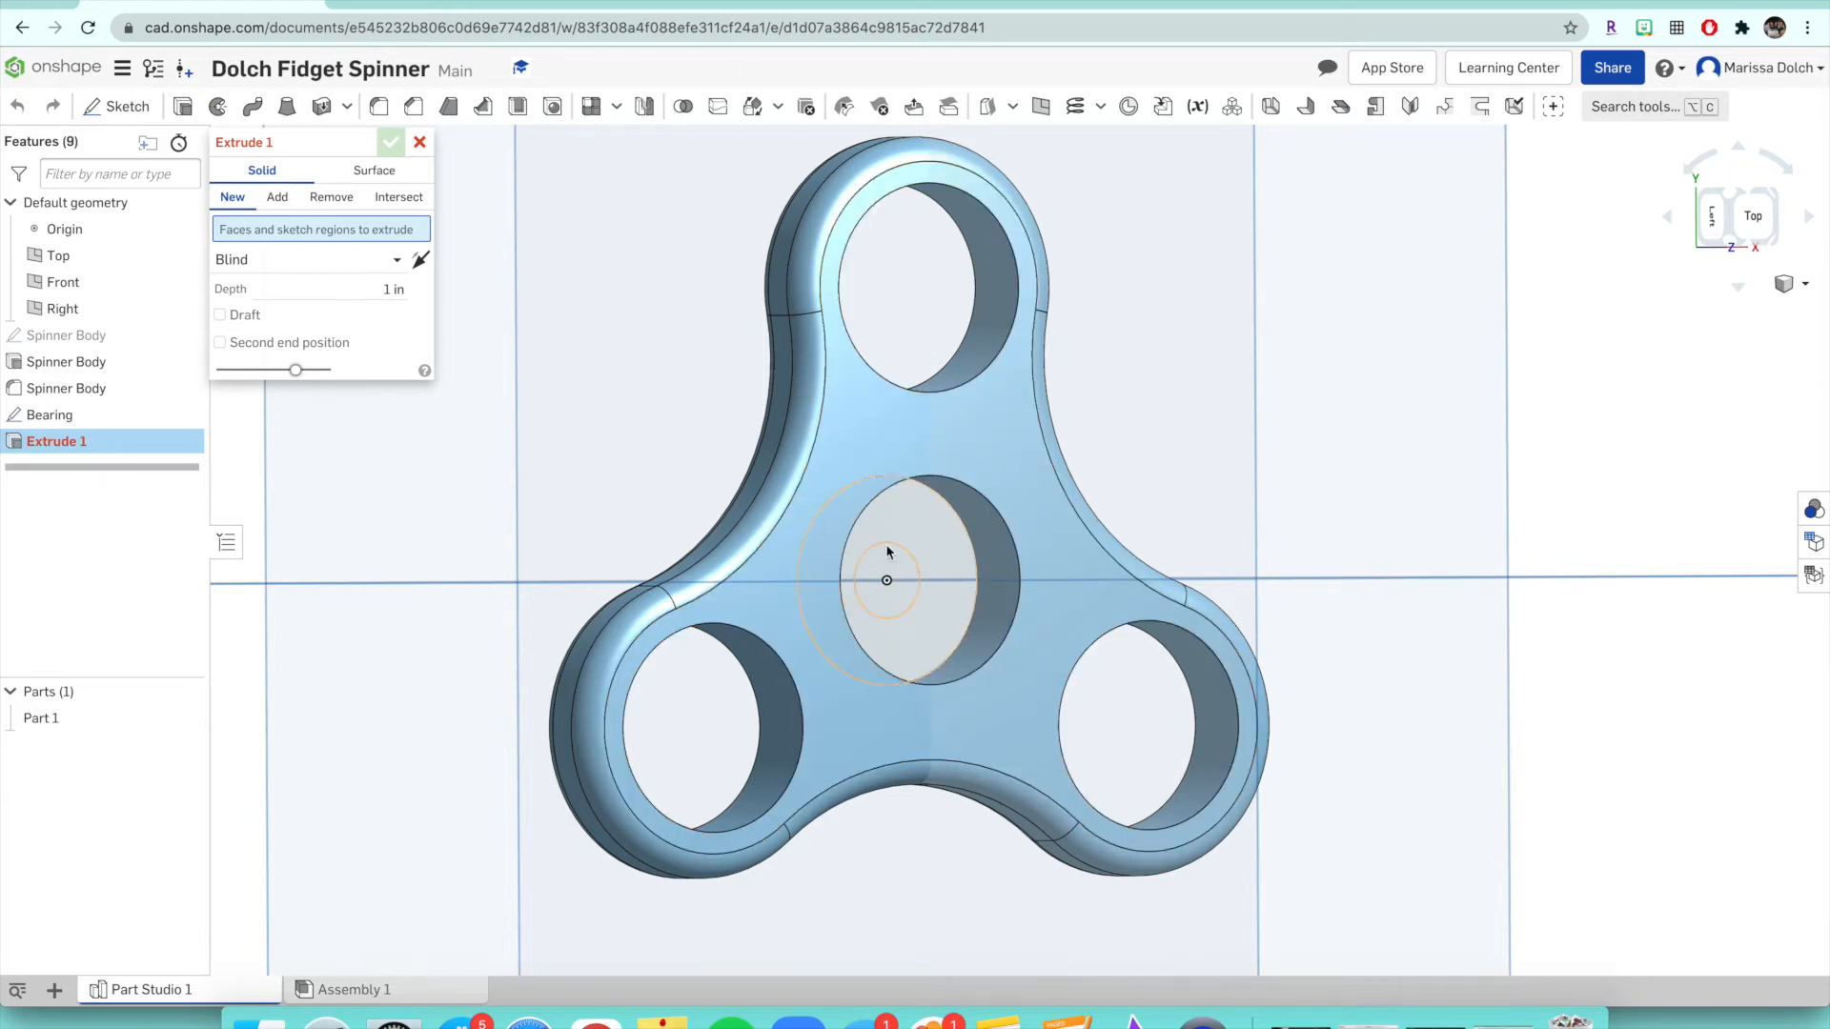
{"action": "left_click", "coordinate": [907, 610]}
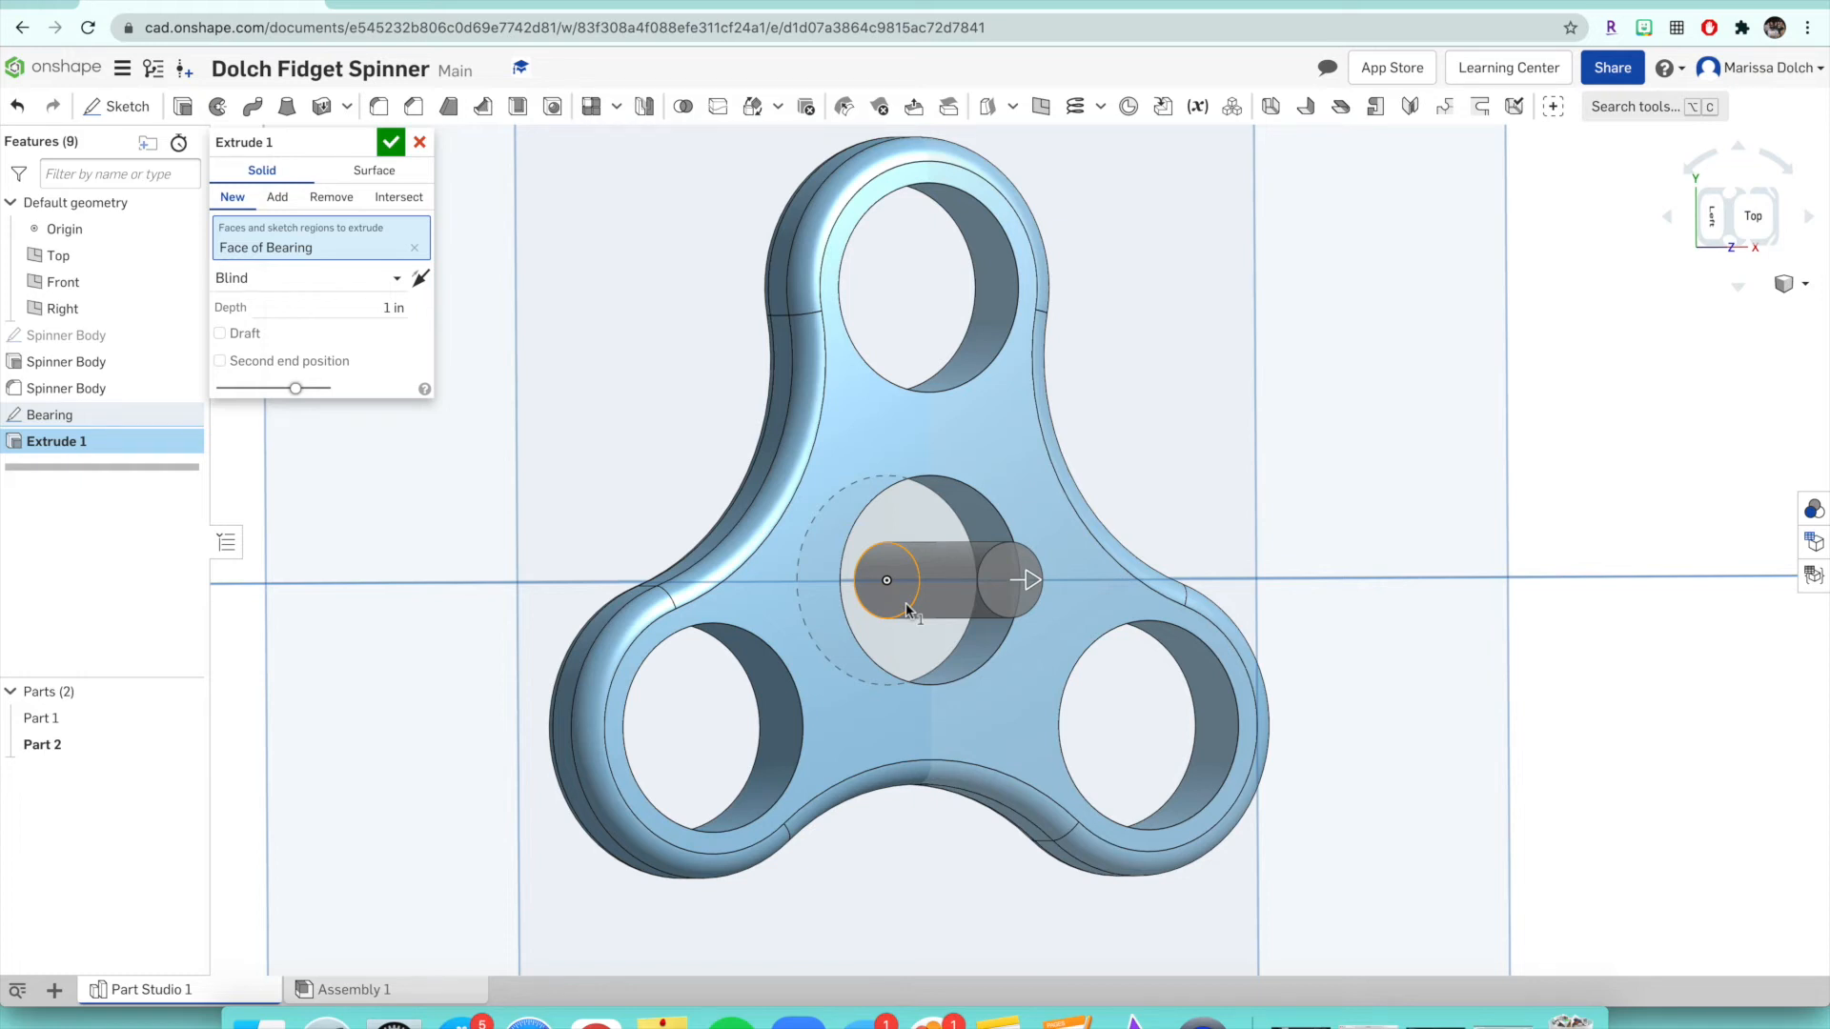
{"action": "left_click", "coordinate": [905, 602]}
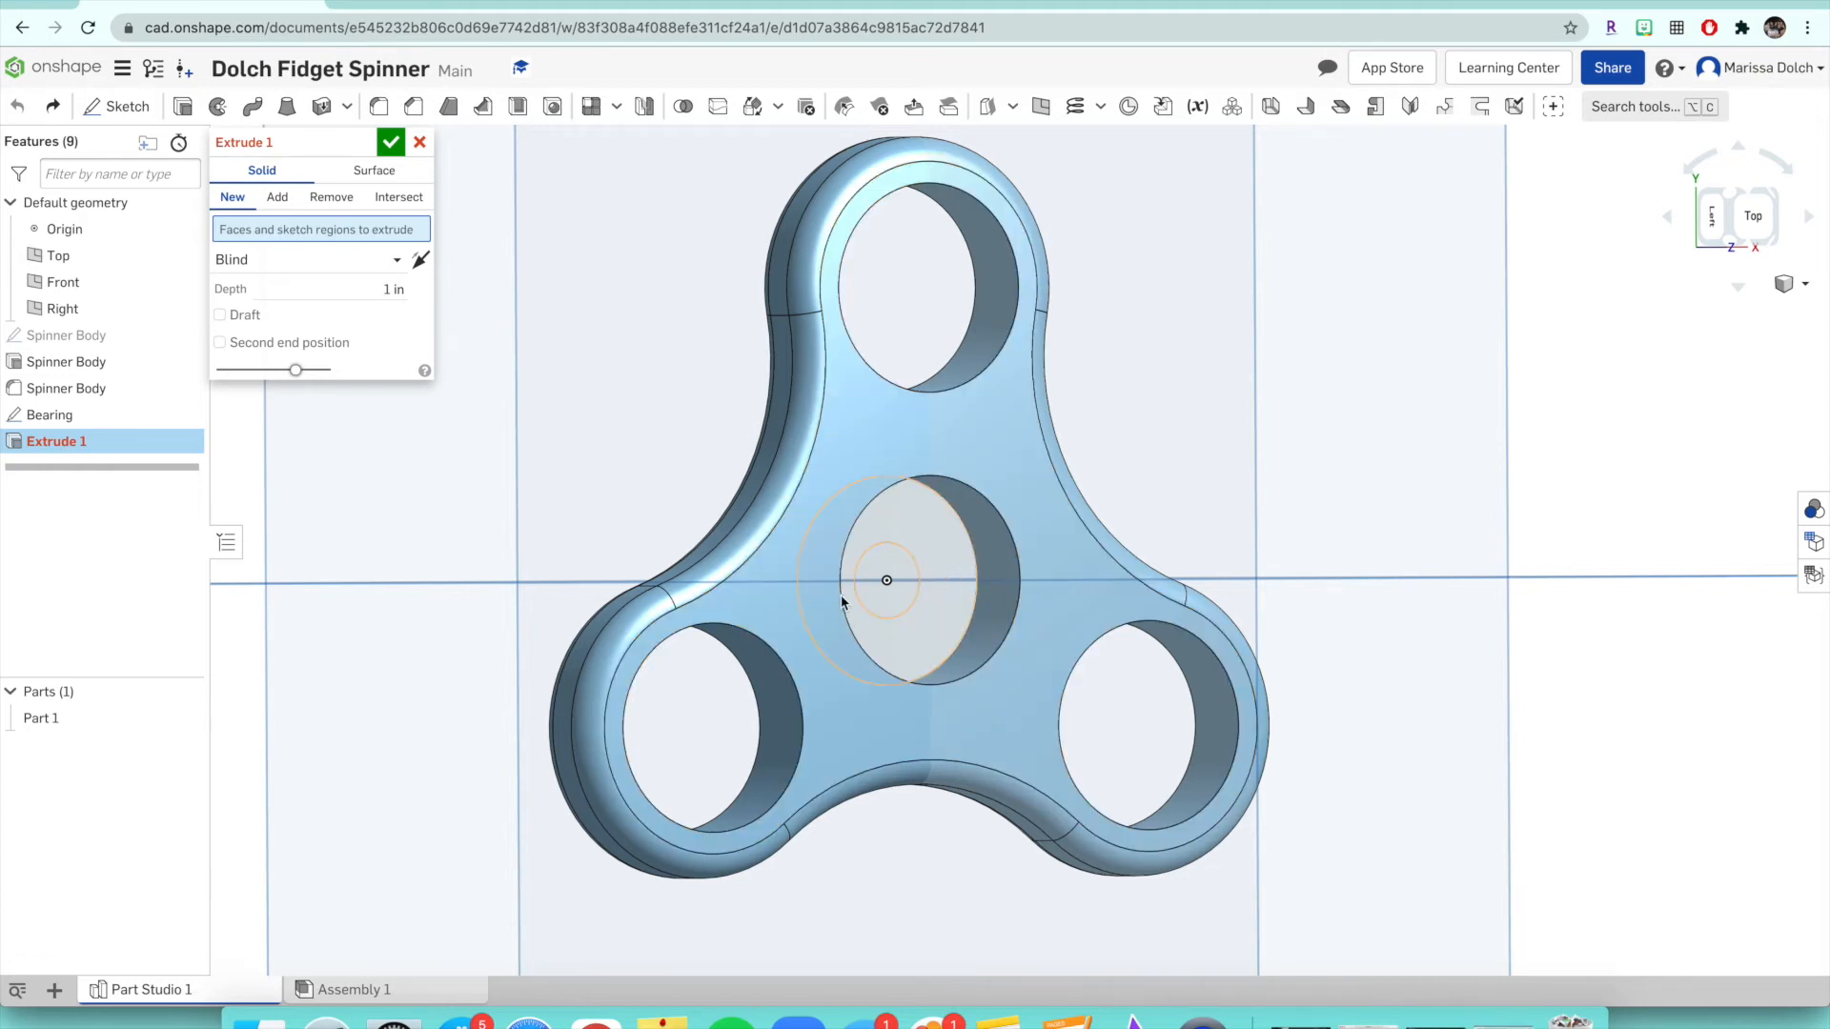
{"action": "left_click", "coordinate": [955, 569]}
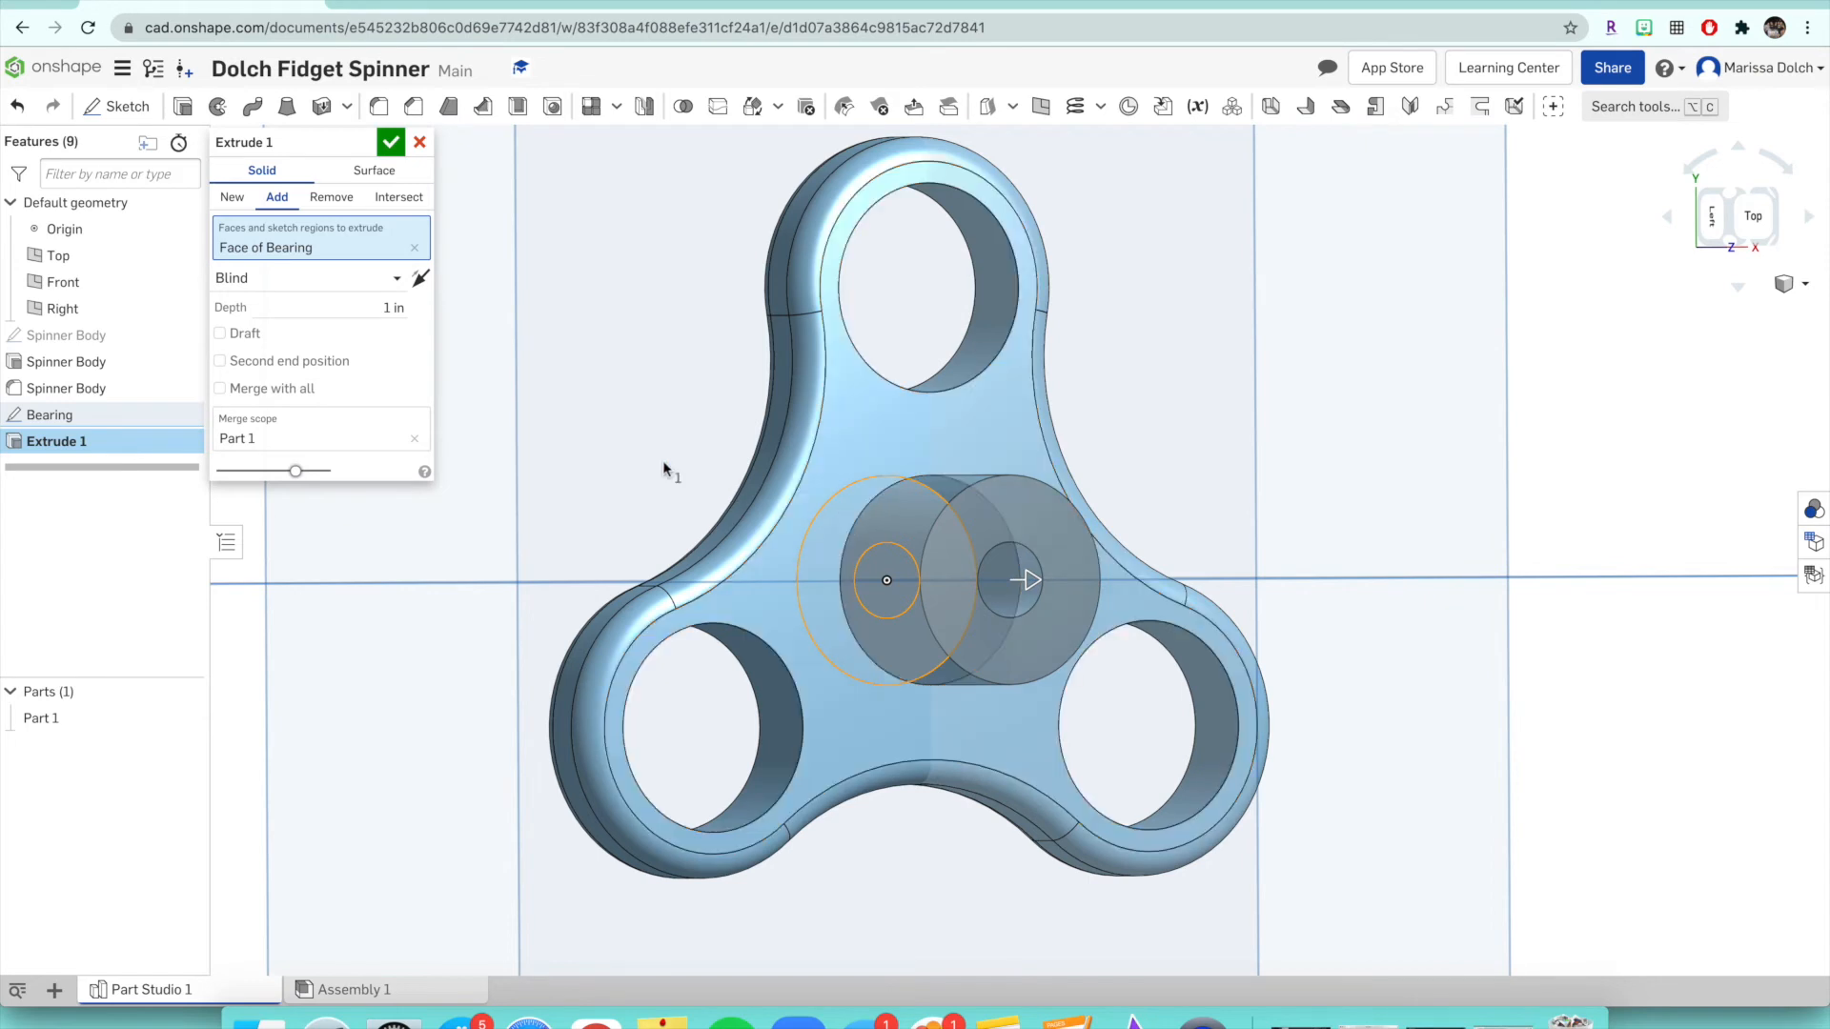
- Set the extrusion's end type to Up to face, ending at the spinner body's flat top face
{"action": "right_click_drag", "start_coordinate": [584, 430], "coordinate": [549, 444]}
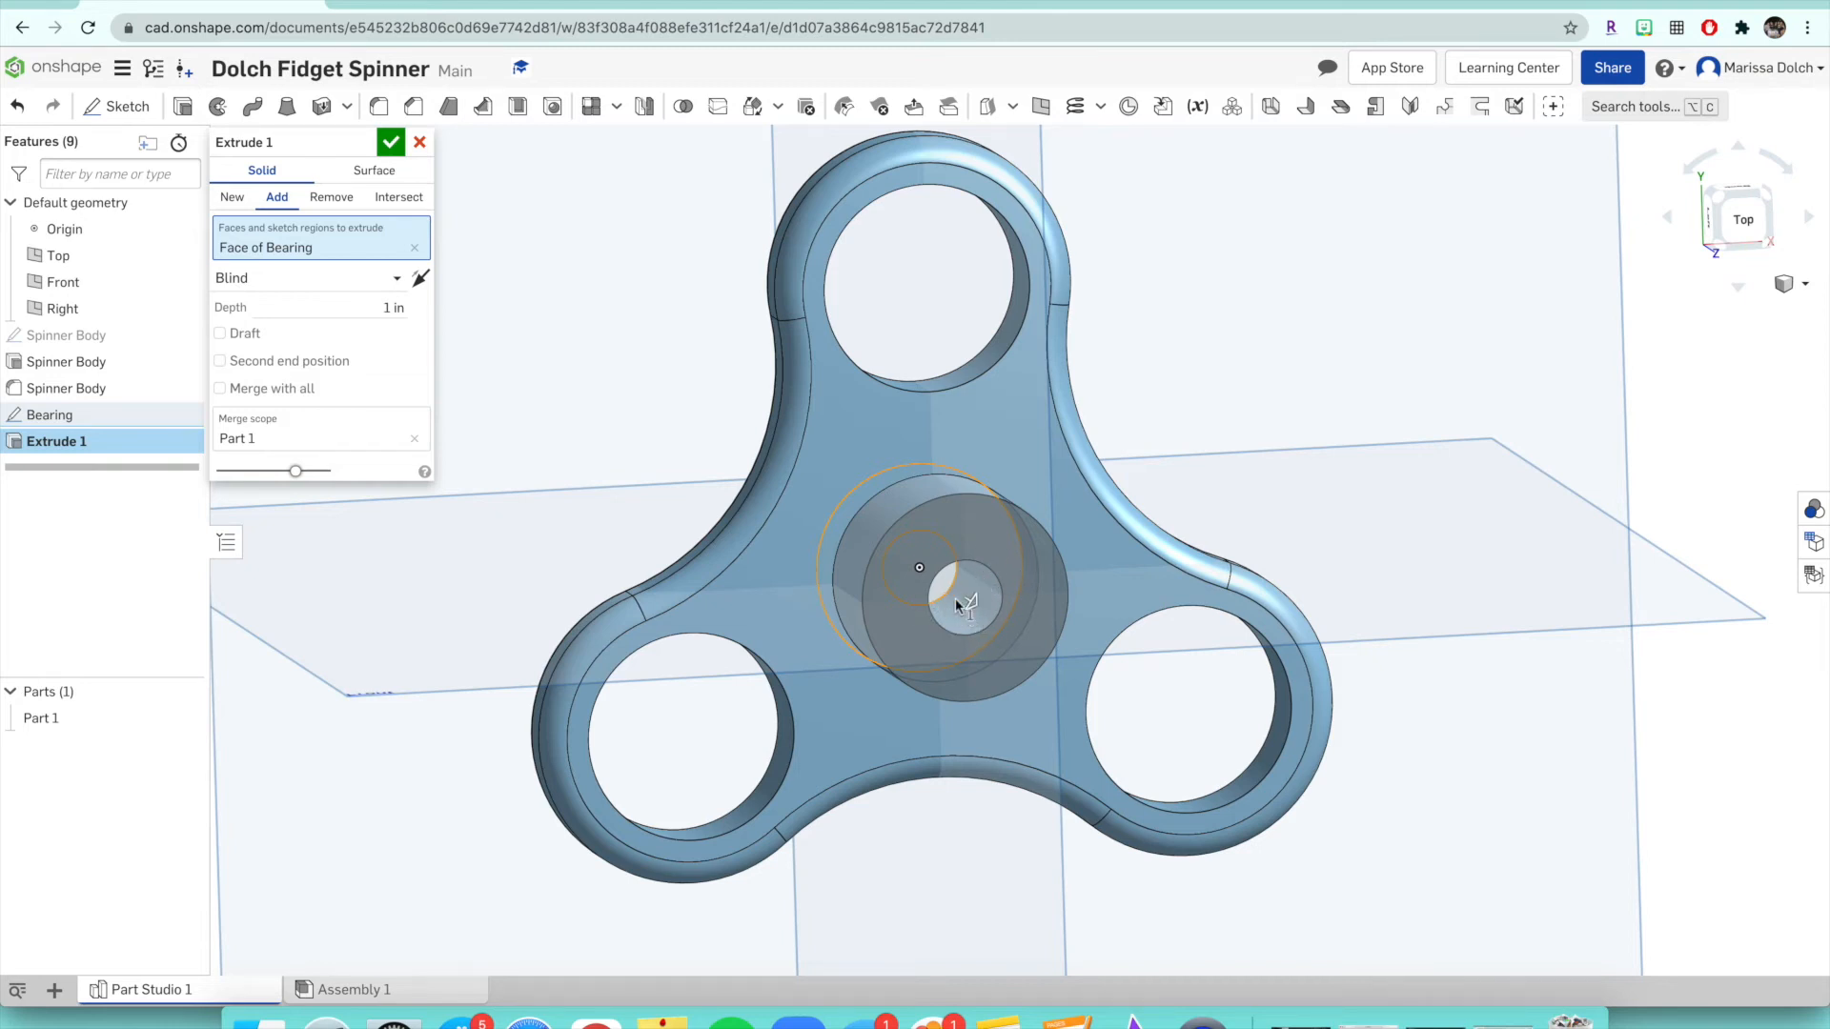
{"action": "right_click_drag", "start_coordinate": [530, 462], "coordinate": [653, 470]}
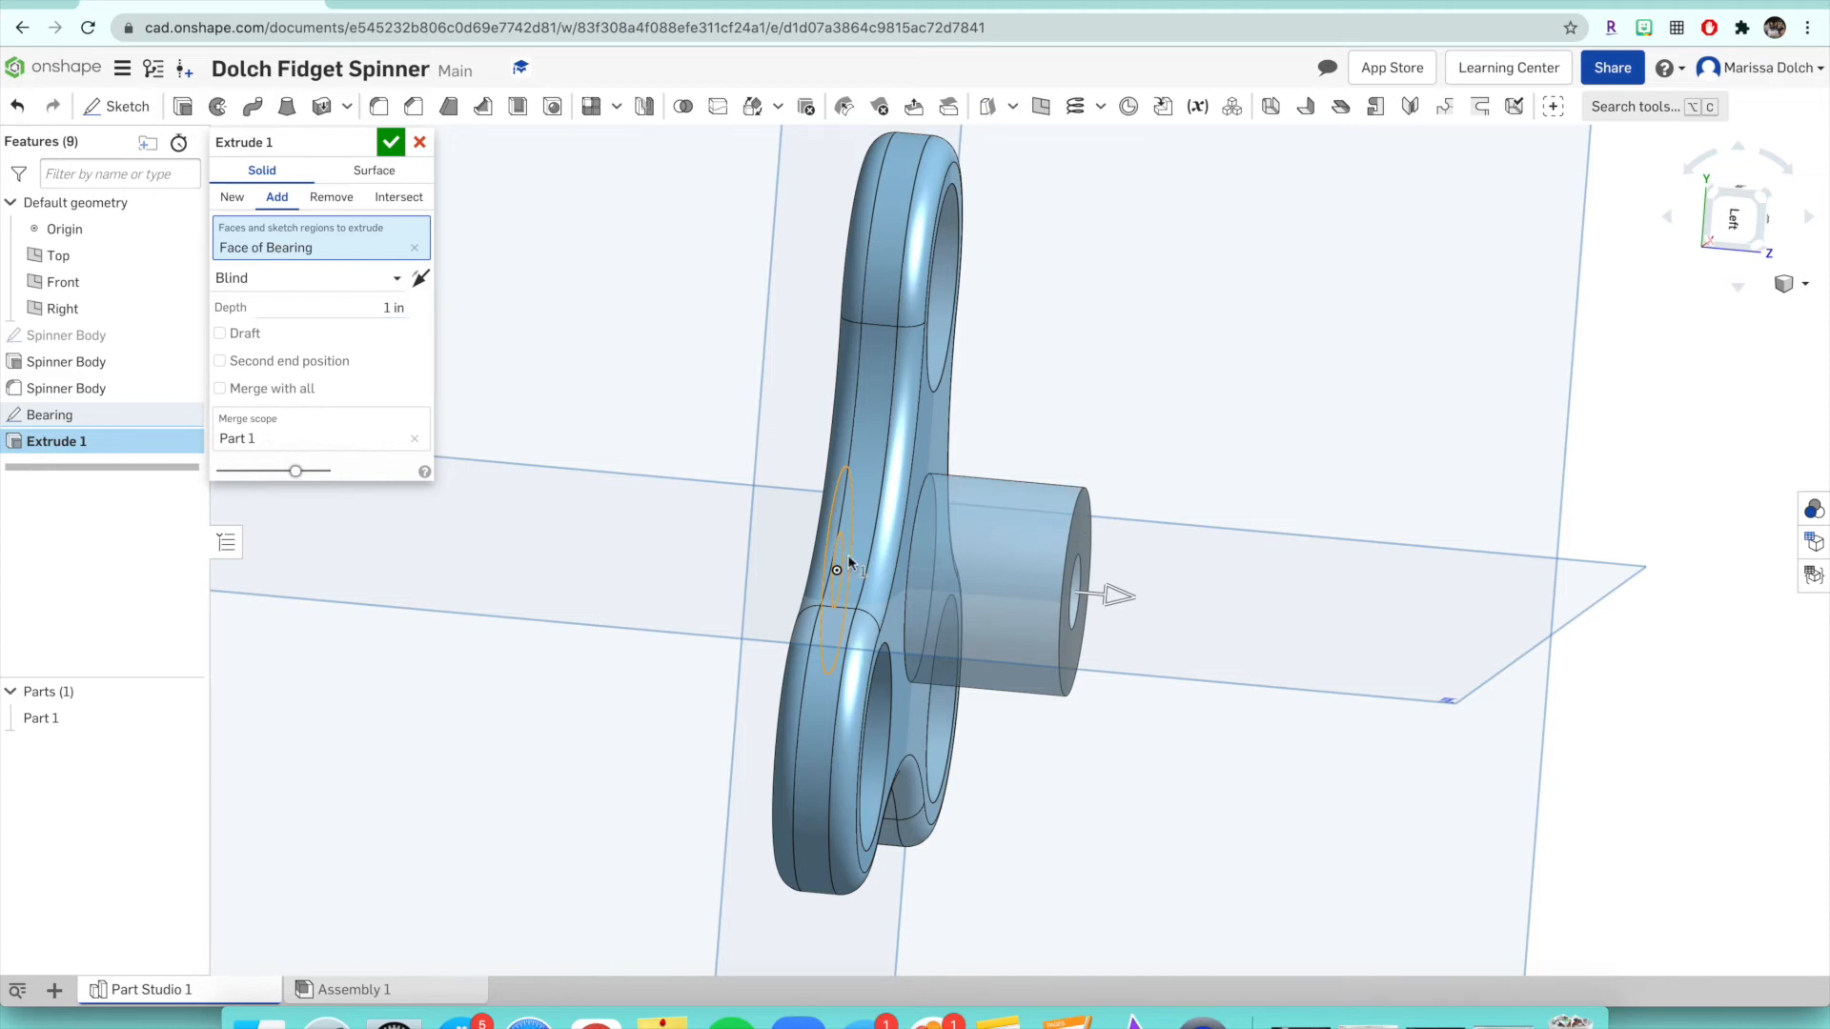
{"action": "left_click", "coordinate": [396, 282]}
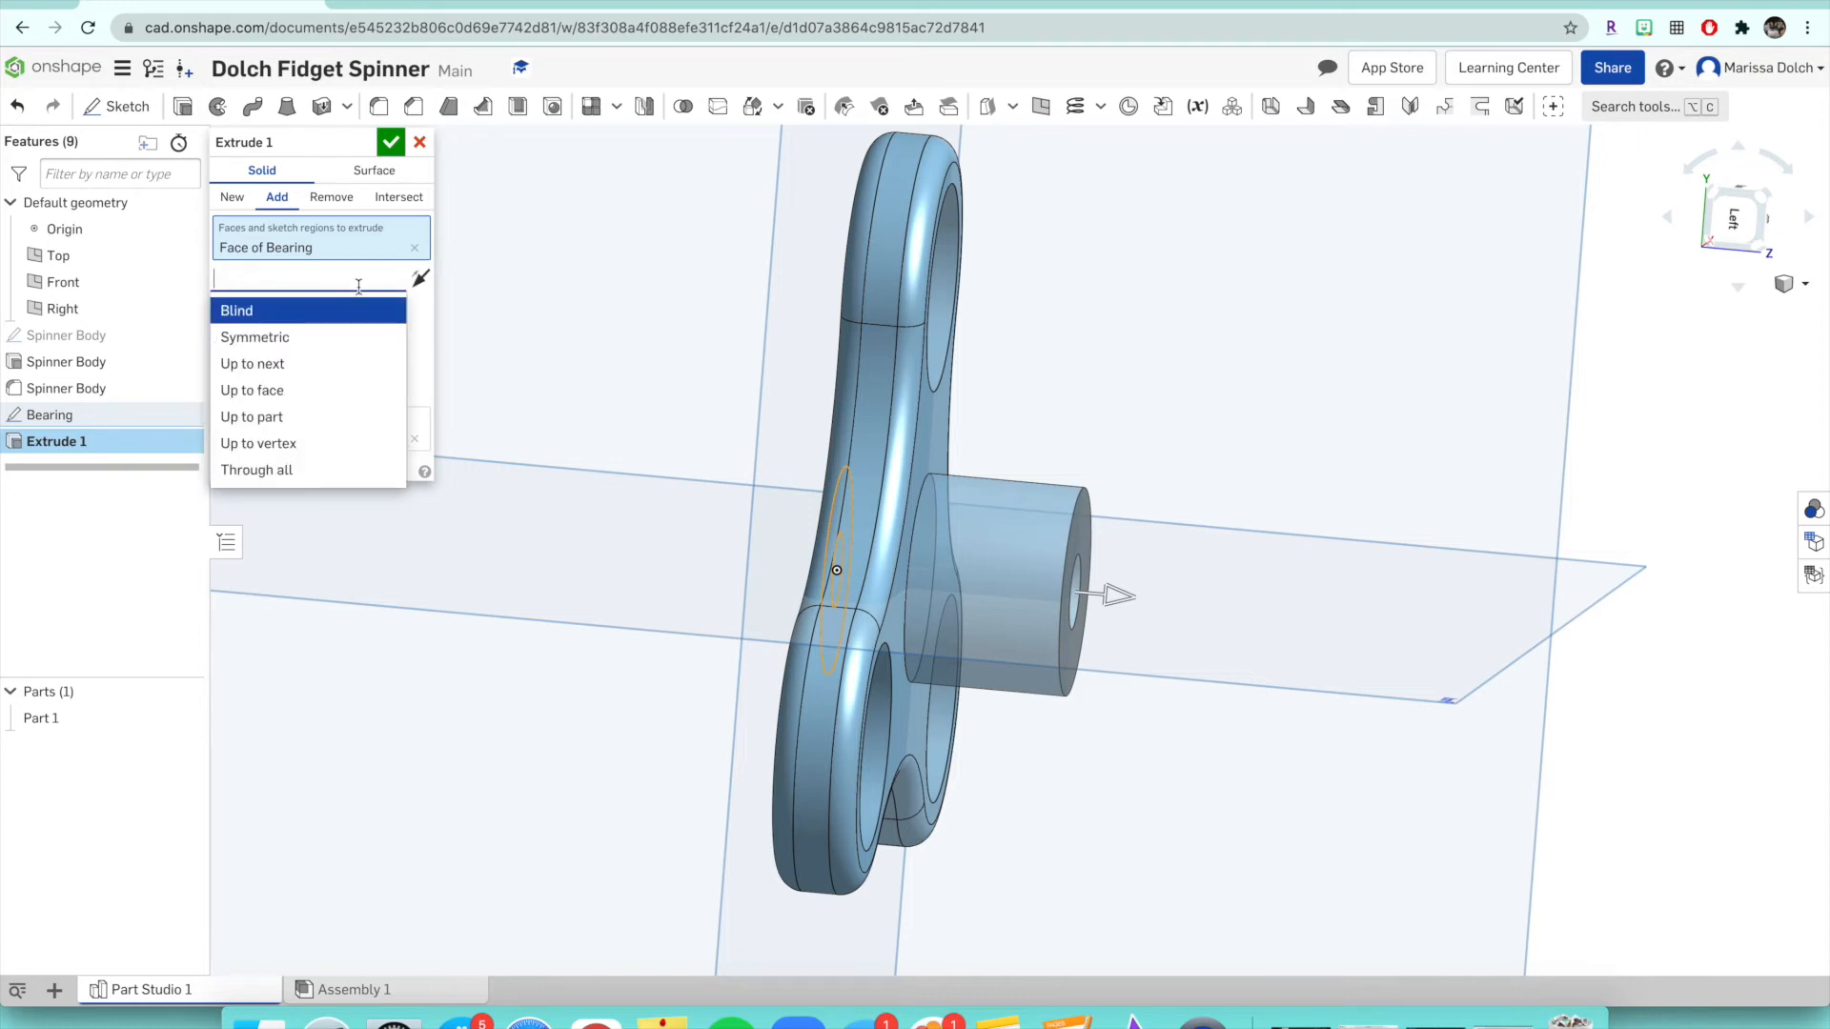
{"action": "left_click", "coordinate": [316, 400]}
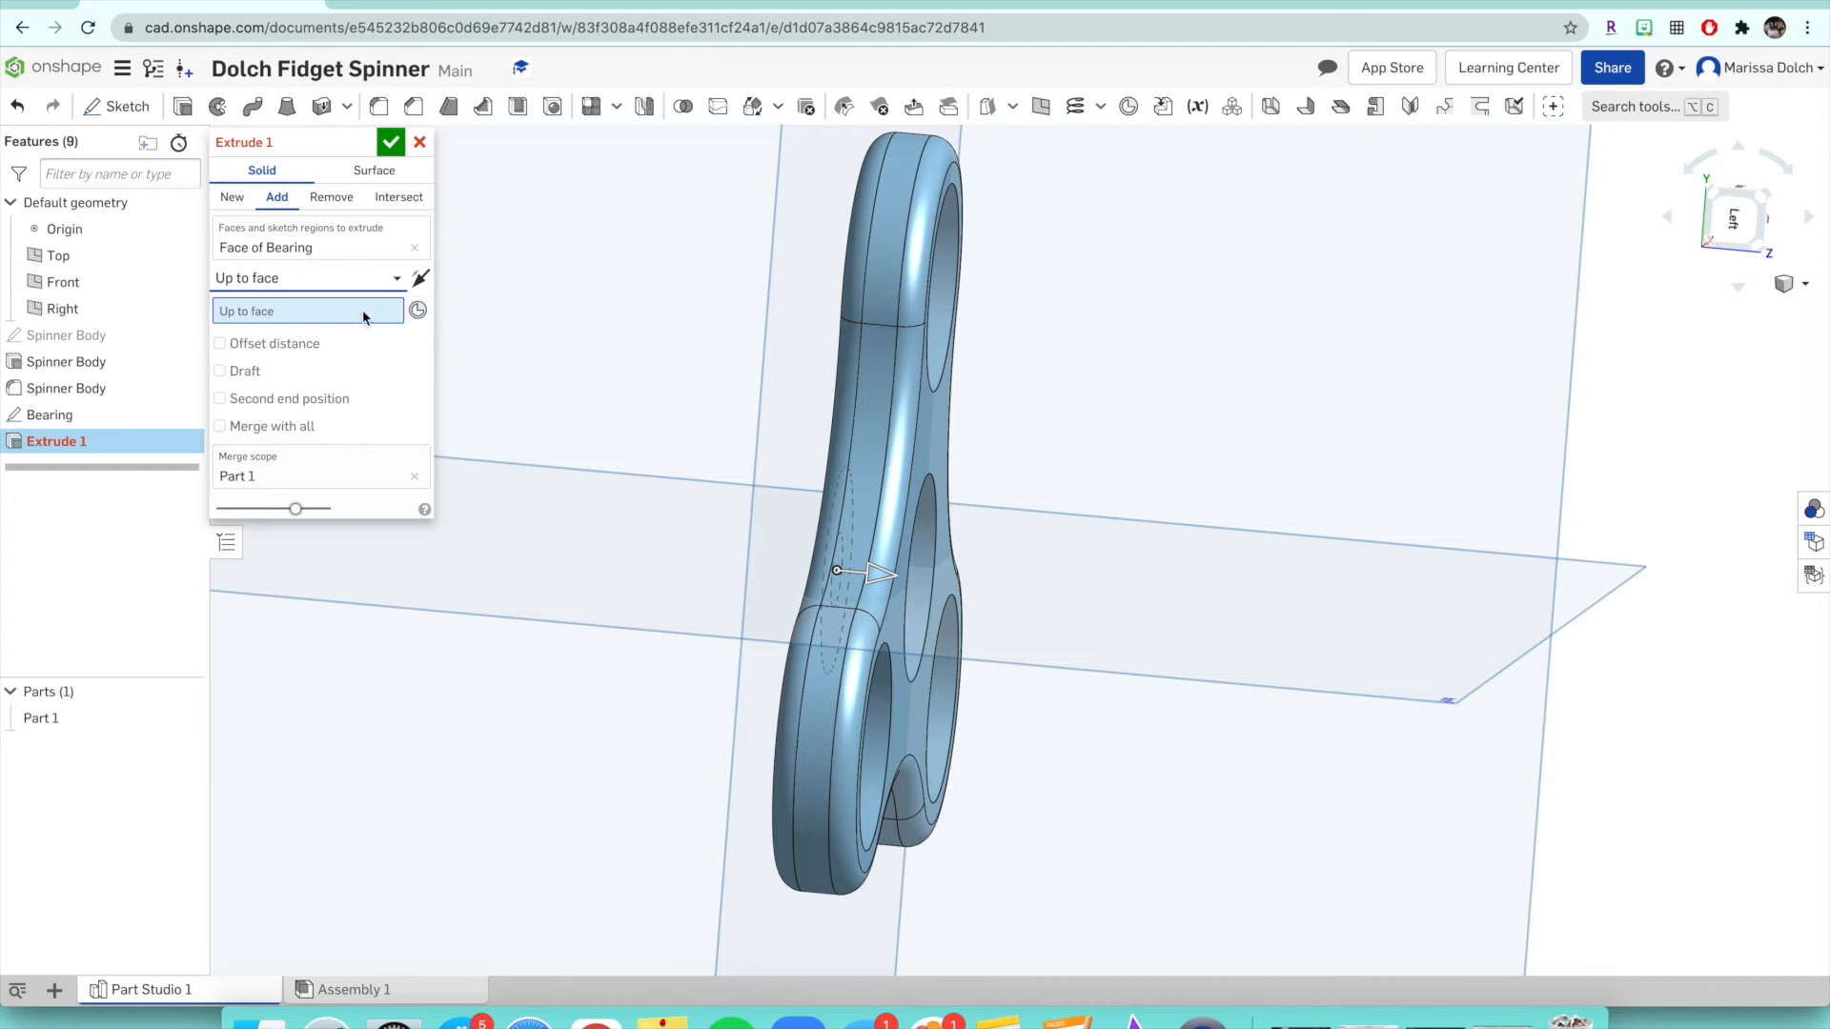
{"action": "key", "text": "n"}
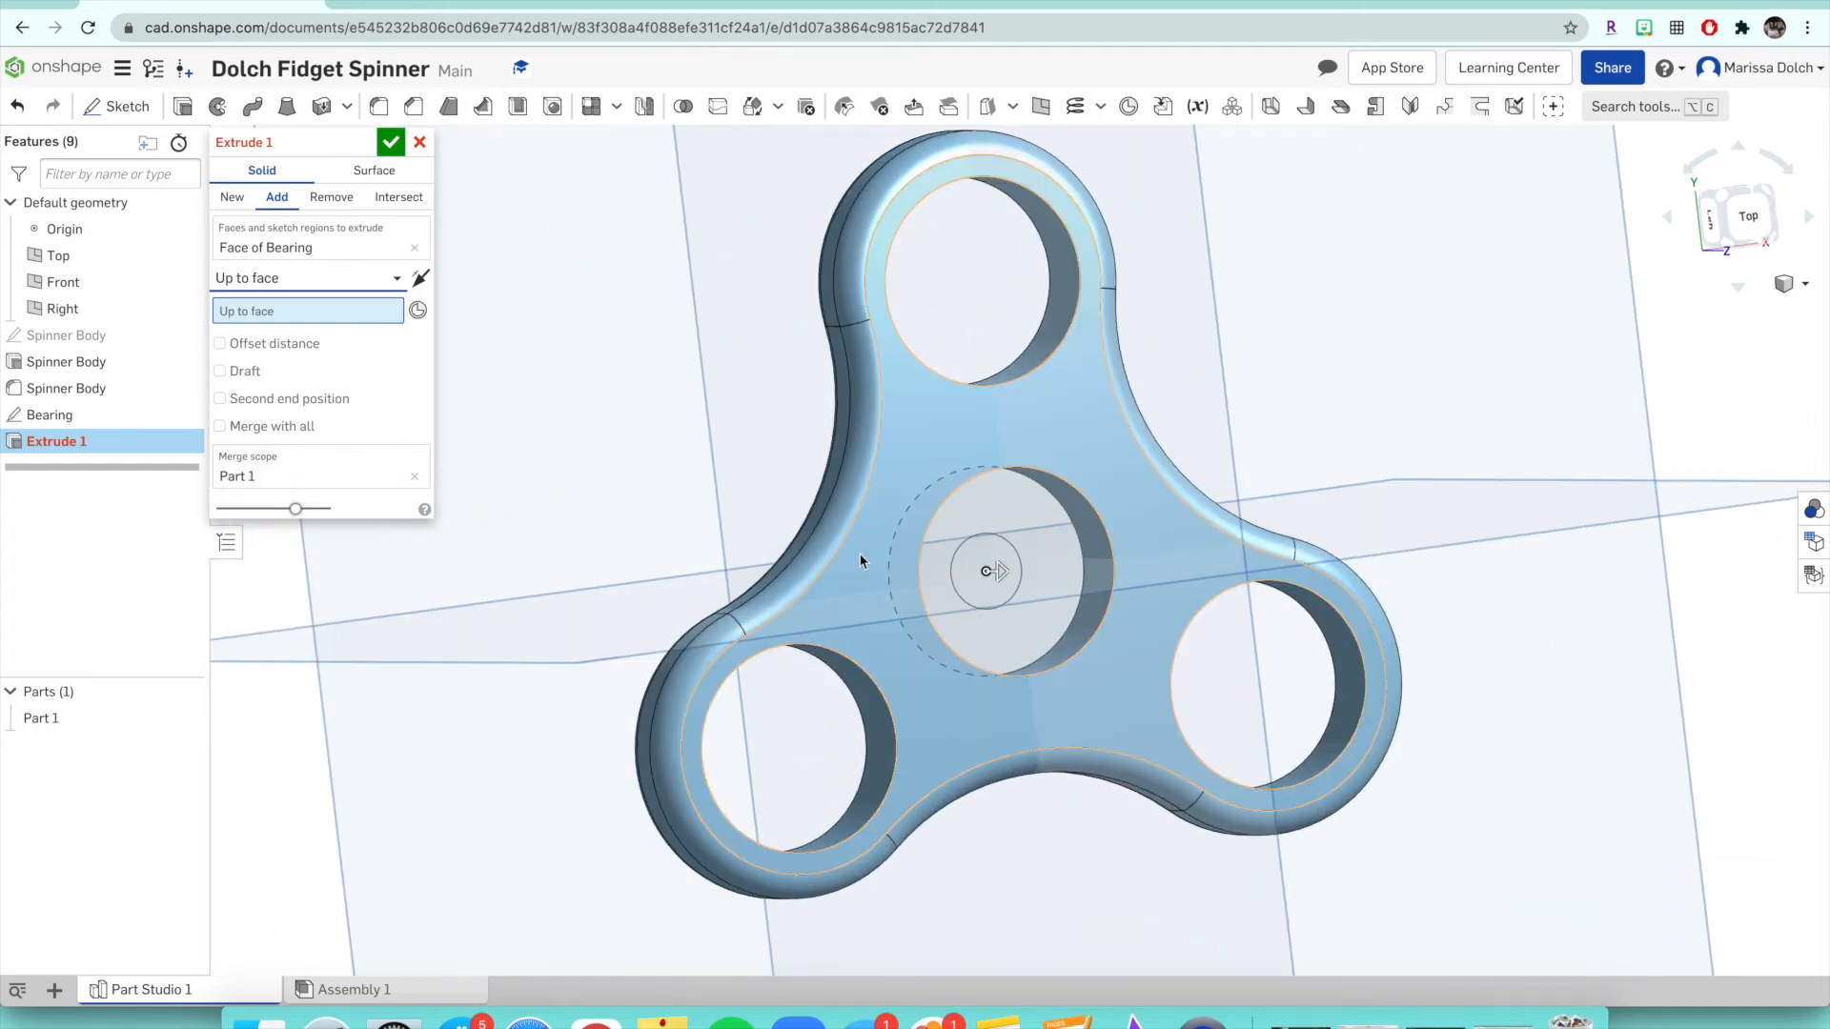
{"action": "left_click", "coordinate": [881, 580]}
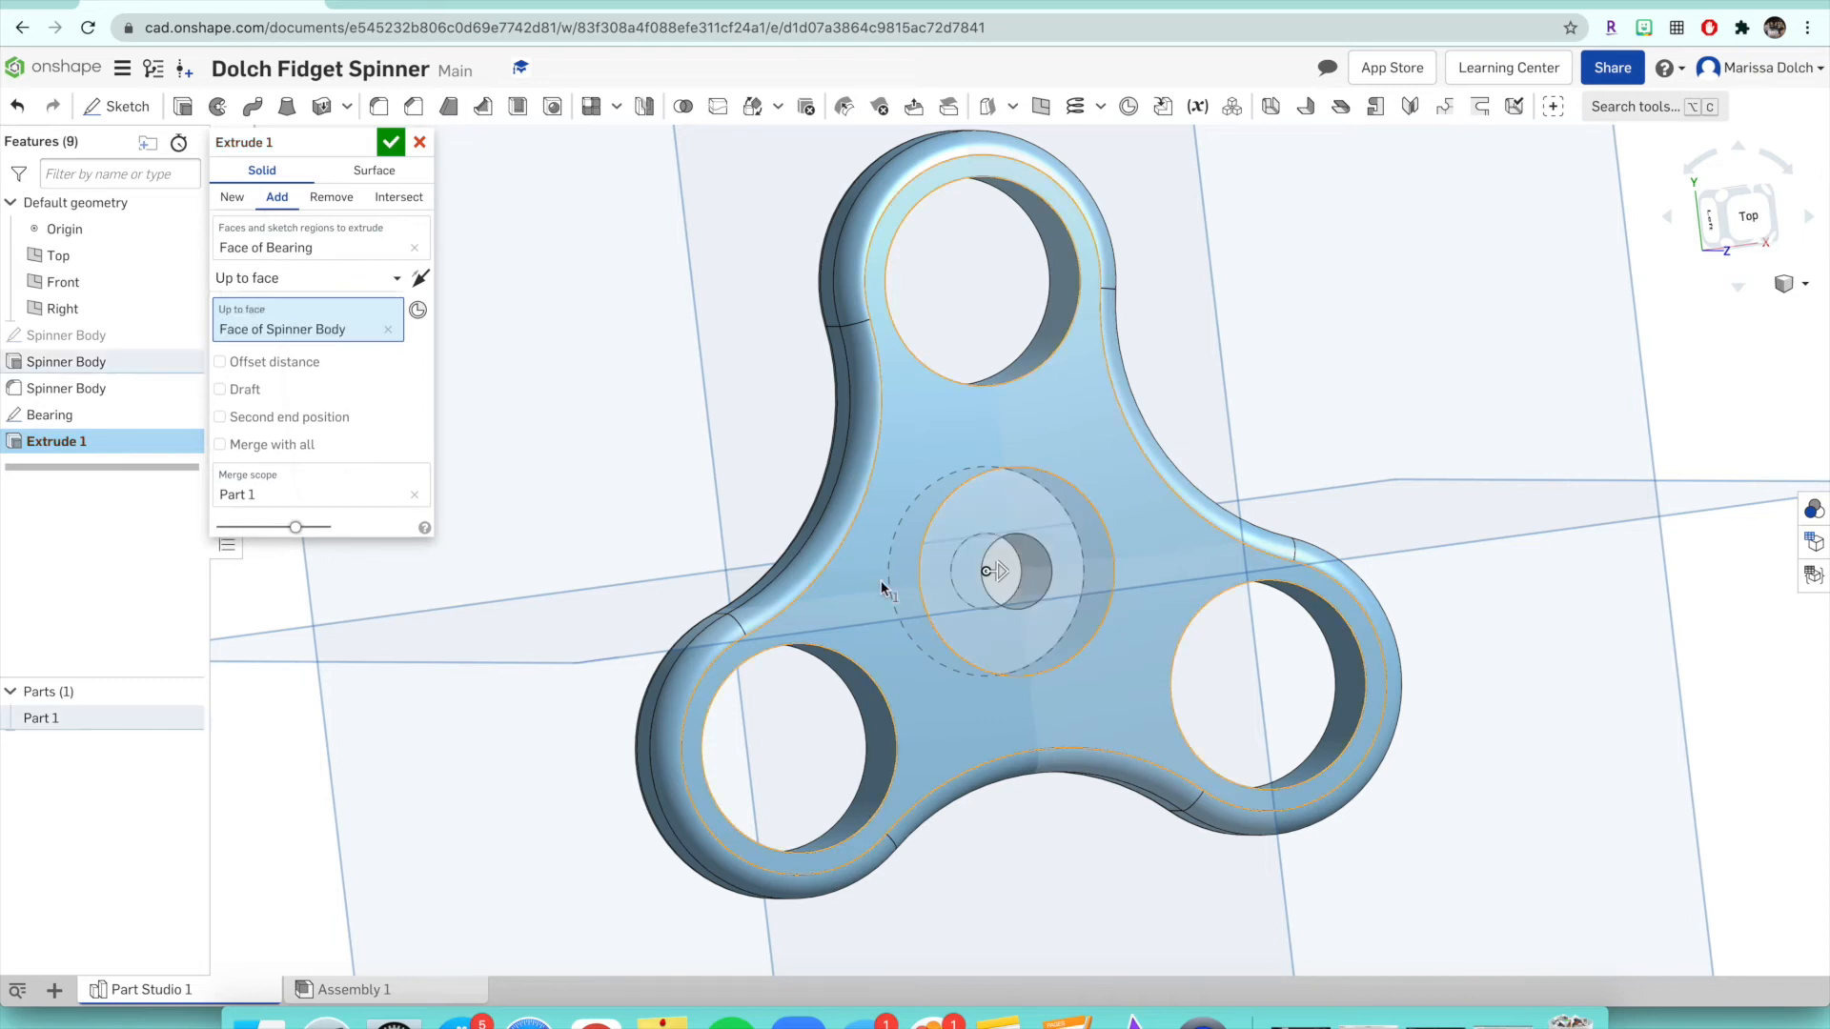
{"action": "right_click_drag", "start_coordinate": [673, 409], "coordinate": [731, 370]}
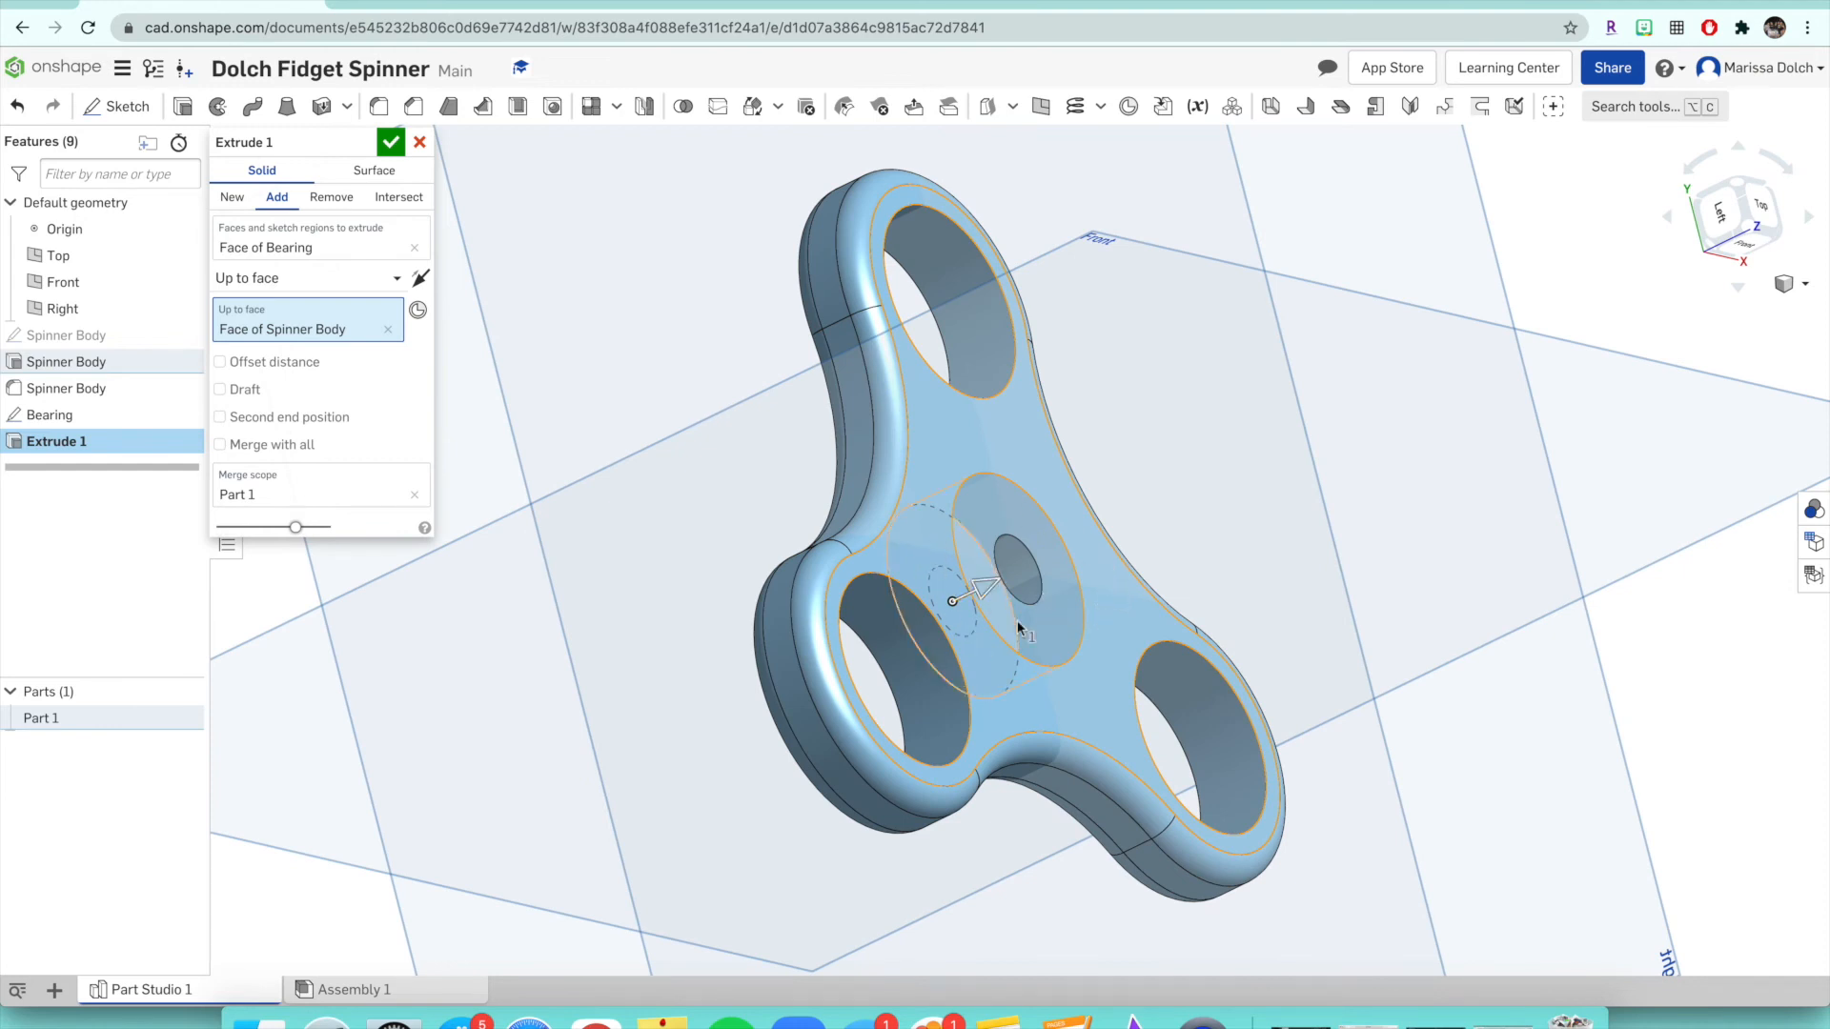
{"action": "mouse_move", "coordinate": [1153, 495]}
{"action": "right_mouse_down"}
{"action": "mouse_move", "coordinate": [1090, 480]}
{"action": "mouse_move", "coordinate": [1052, 431]}
{"action": "mouse_move", "coordinate": [1166, 409]}
{"action": "mouse_move", "coordinate": [1096, 507]}
{"action": "mouse_move", "coordinate": [1174, 534]}
{"action": "mouse_move", "coordinate": [1254, 505]}
{"action": "mouse_move", "coordinate": [1176, 522]}
{"action": "right_mouse_up"}
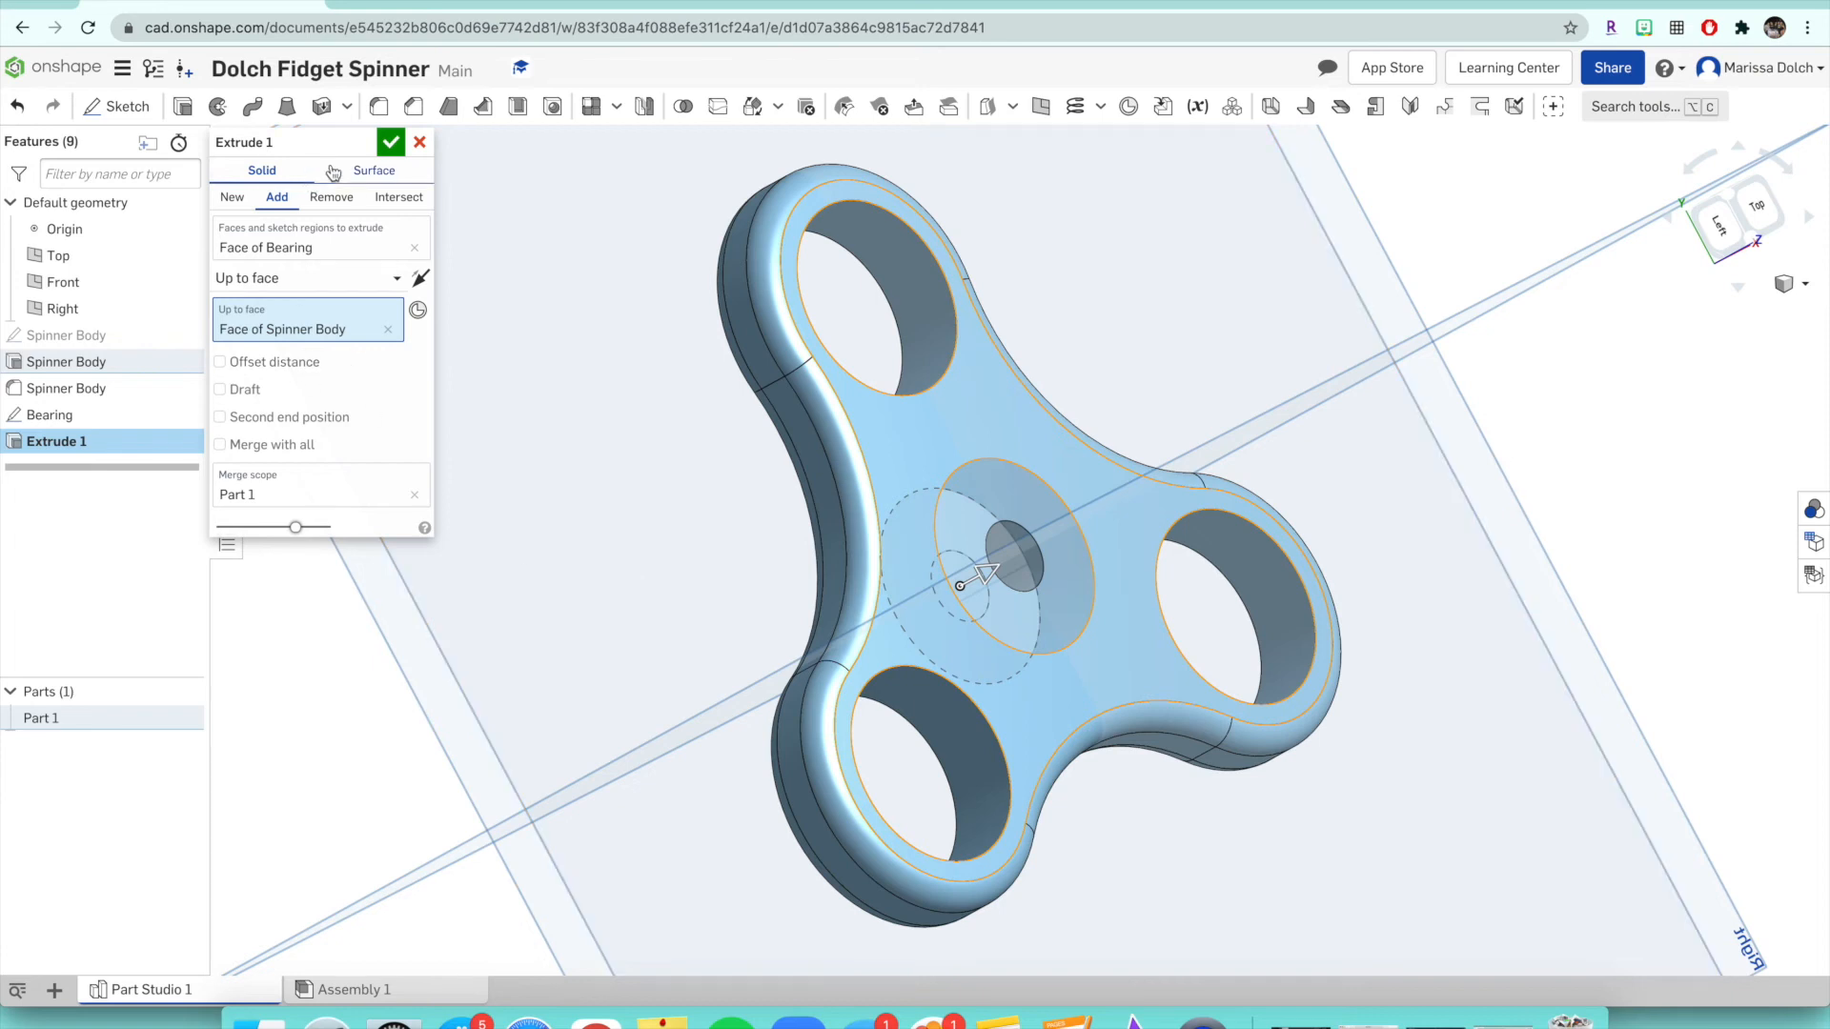
- Rename the extrude feature as Bearing and accept it
{"action": "left_click", "coordinate": [359, 145]}
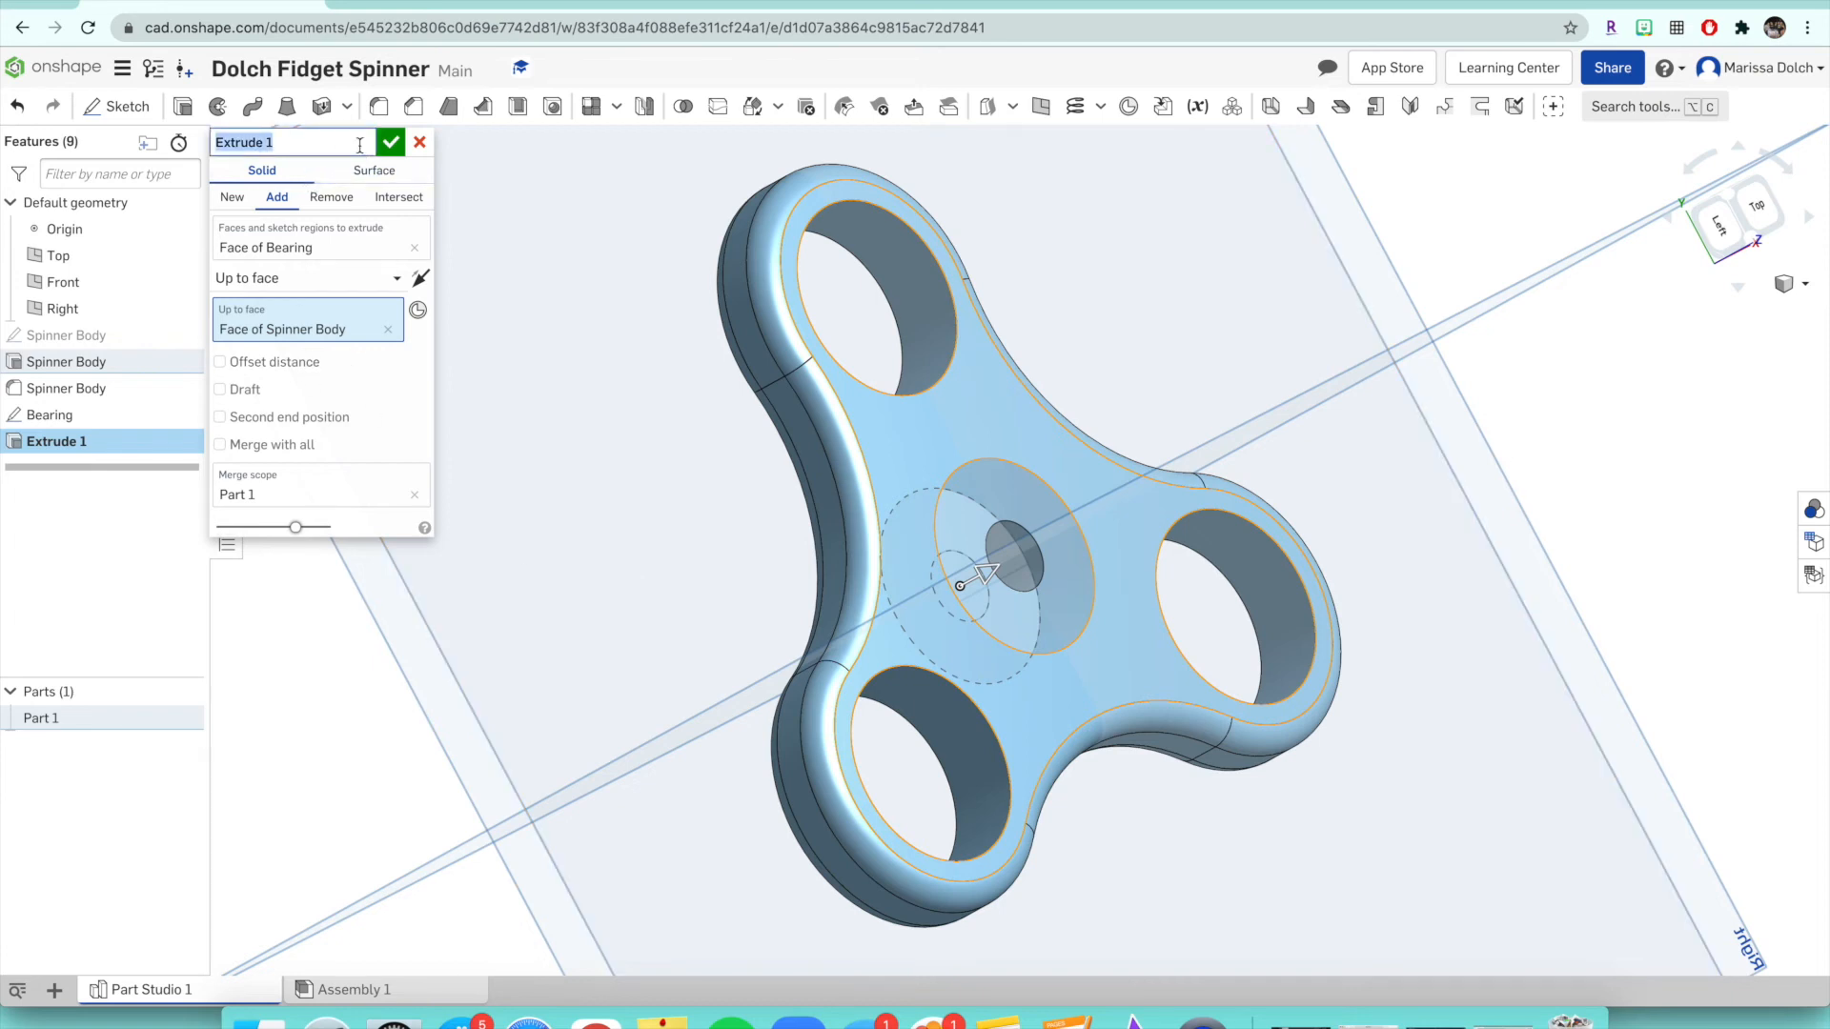
{"action": "type", "text": "Bearing"}
{"action": "key", "text": "Return"}
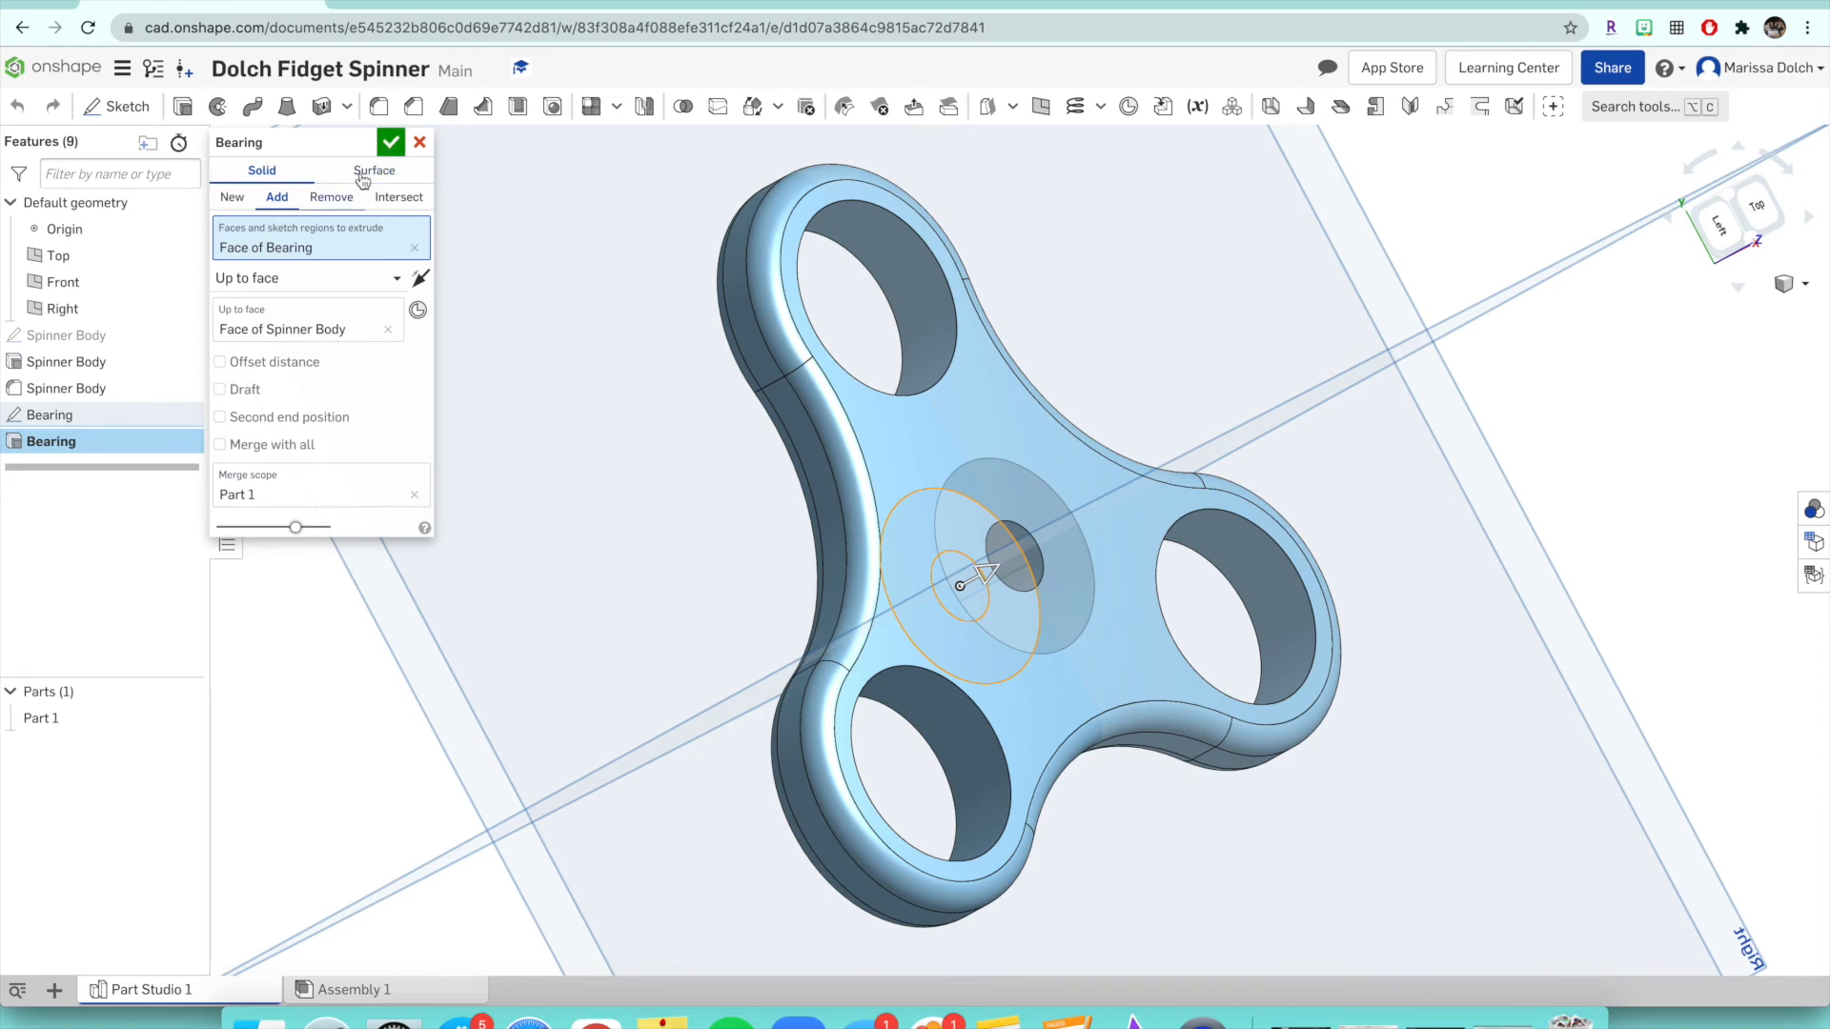
{"action": "left_click", "coordinate": [390, 144]}
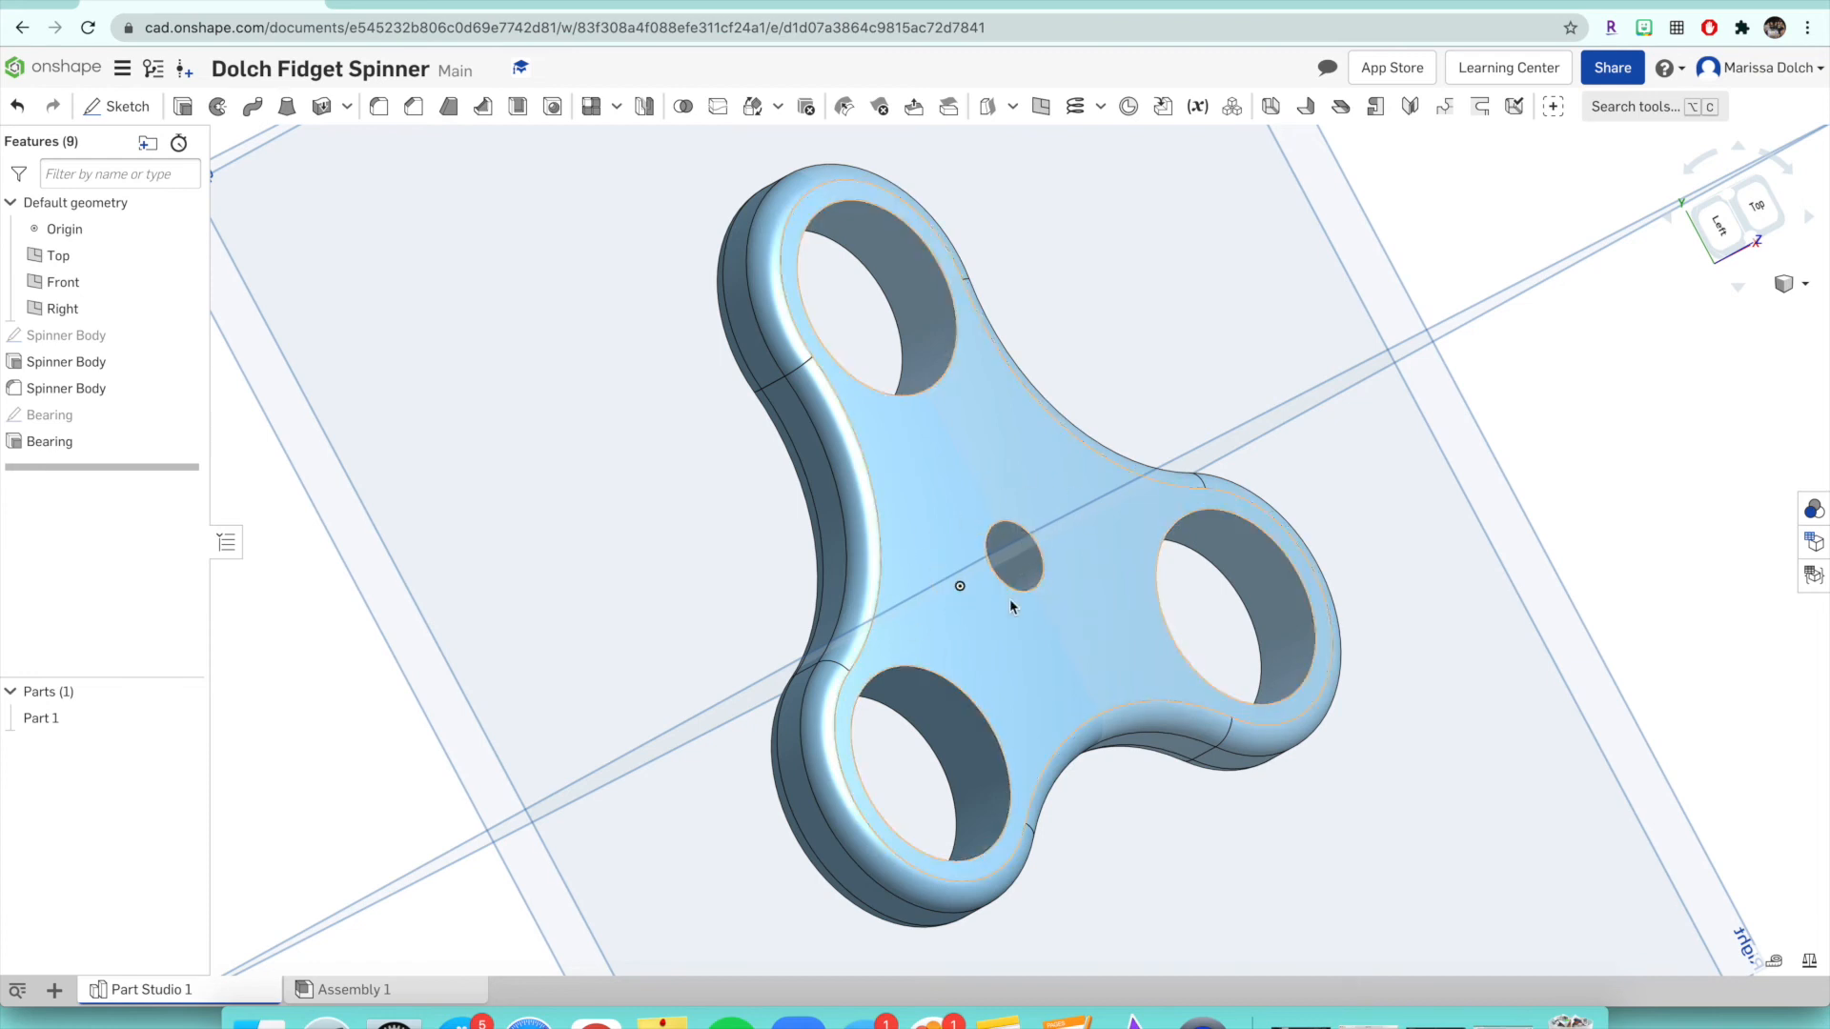
- Edit the Bearing extrude so it creates a new separate part instead of adding to Part 1, and accept it
{"action": "double_click", "coordinate": [77, 443]}
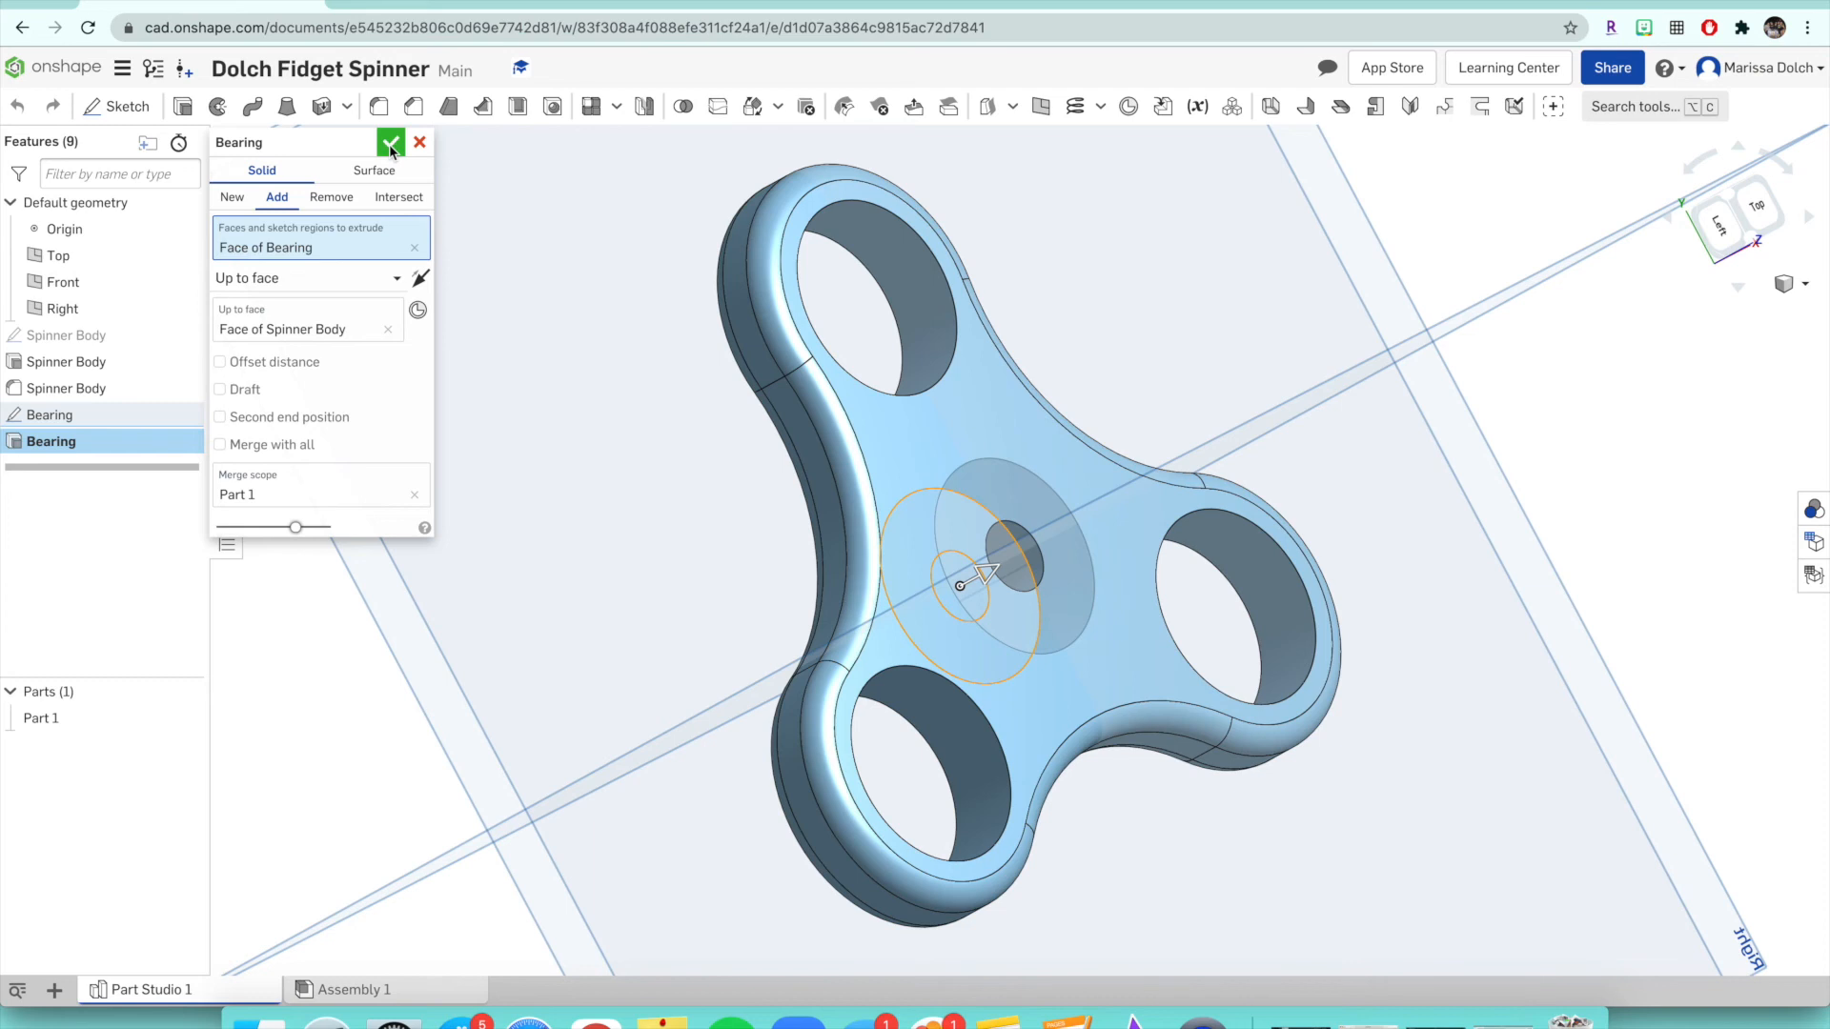
{"action": "left_click", "coordinate": [232, 200]}
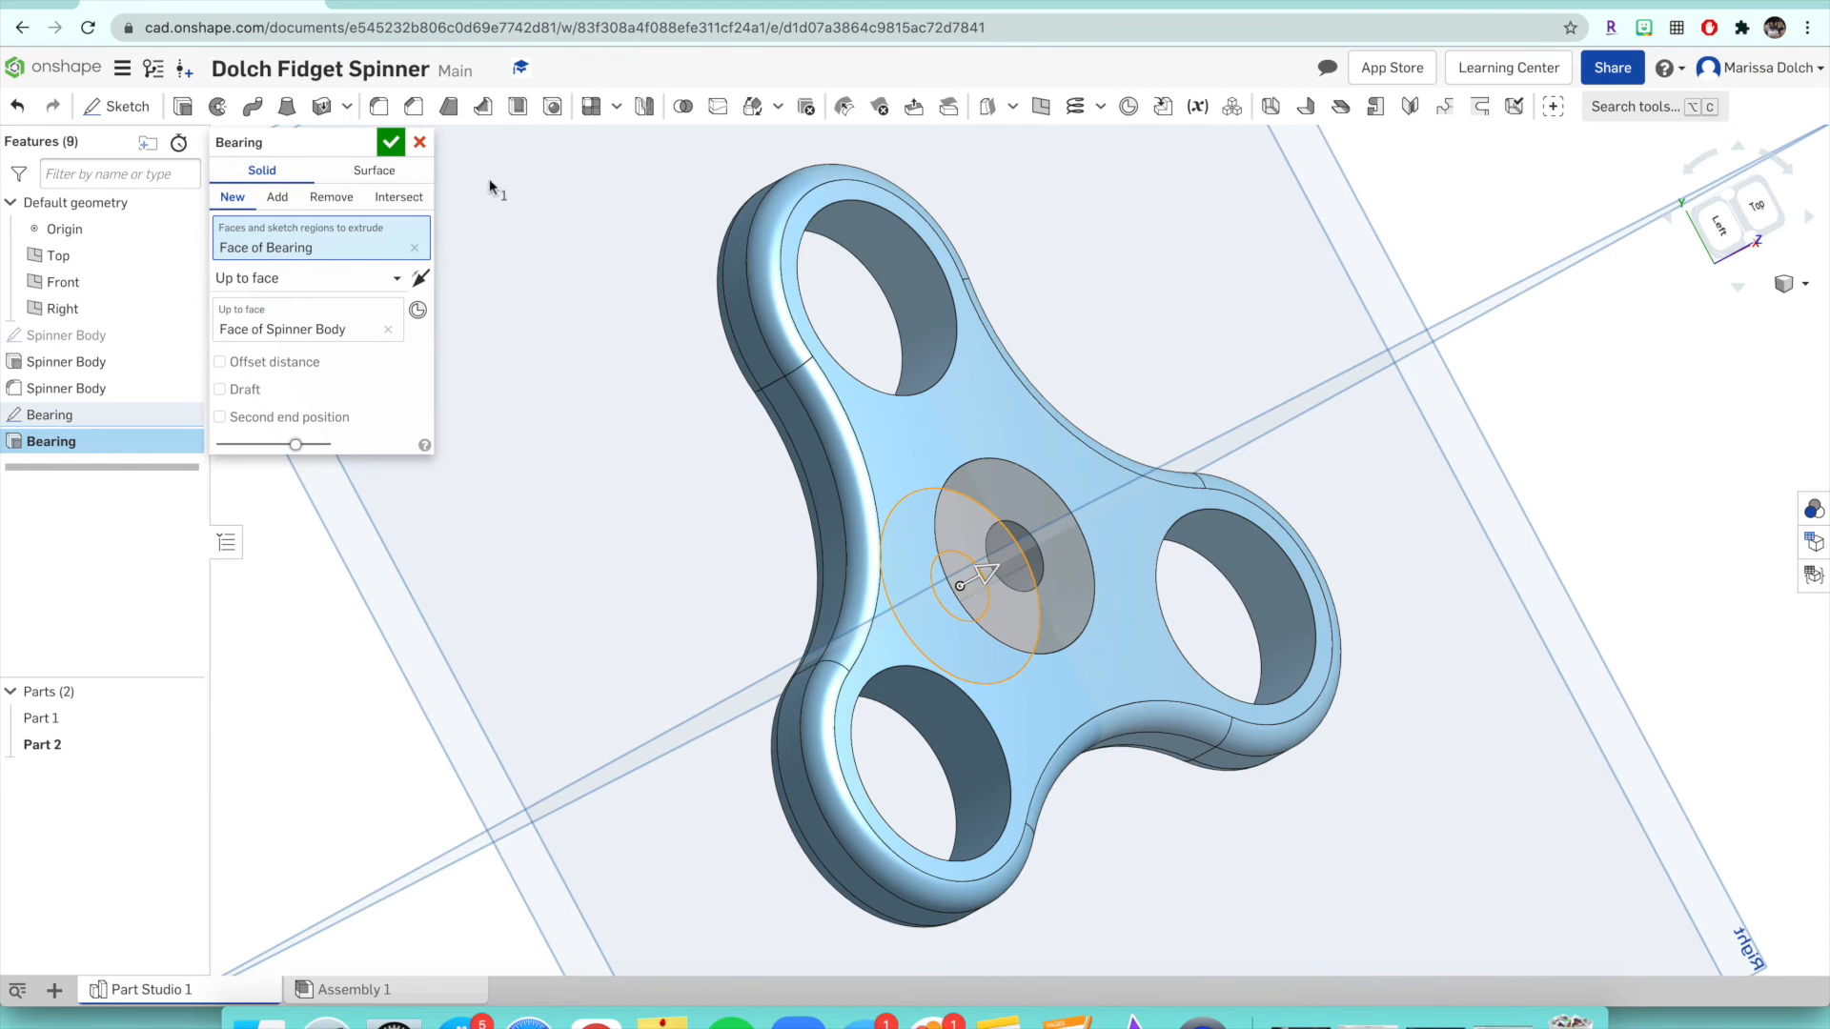
{"action": "left_click", "coordinate": [278, 197]}
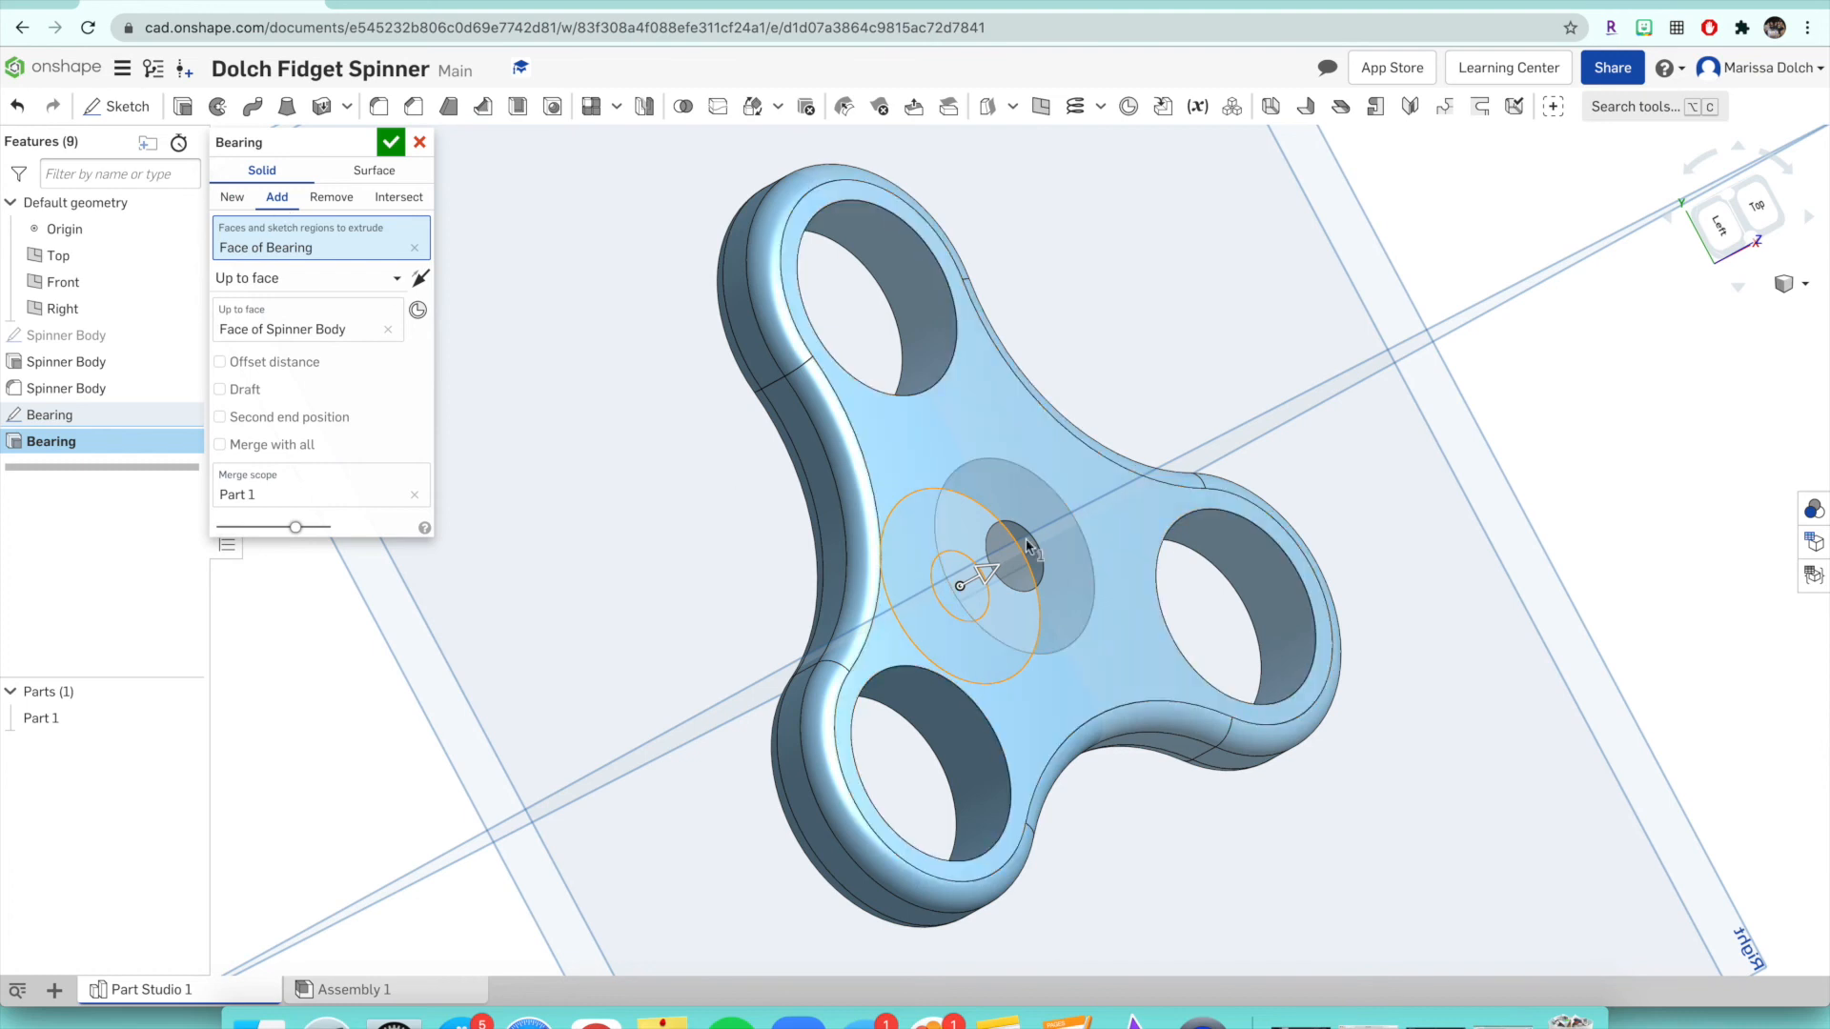
{"action": "left_click", "coordinate": [231, 197]}
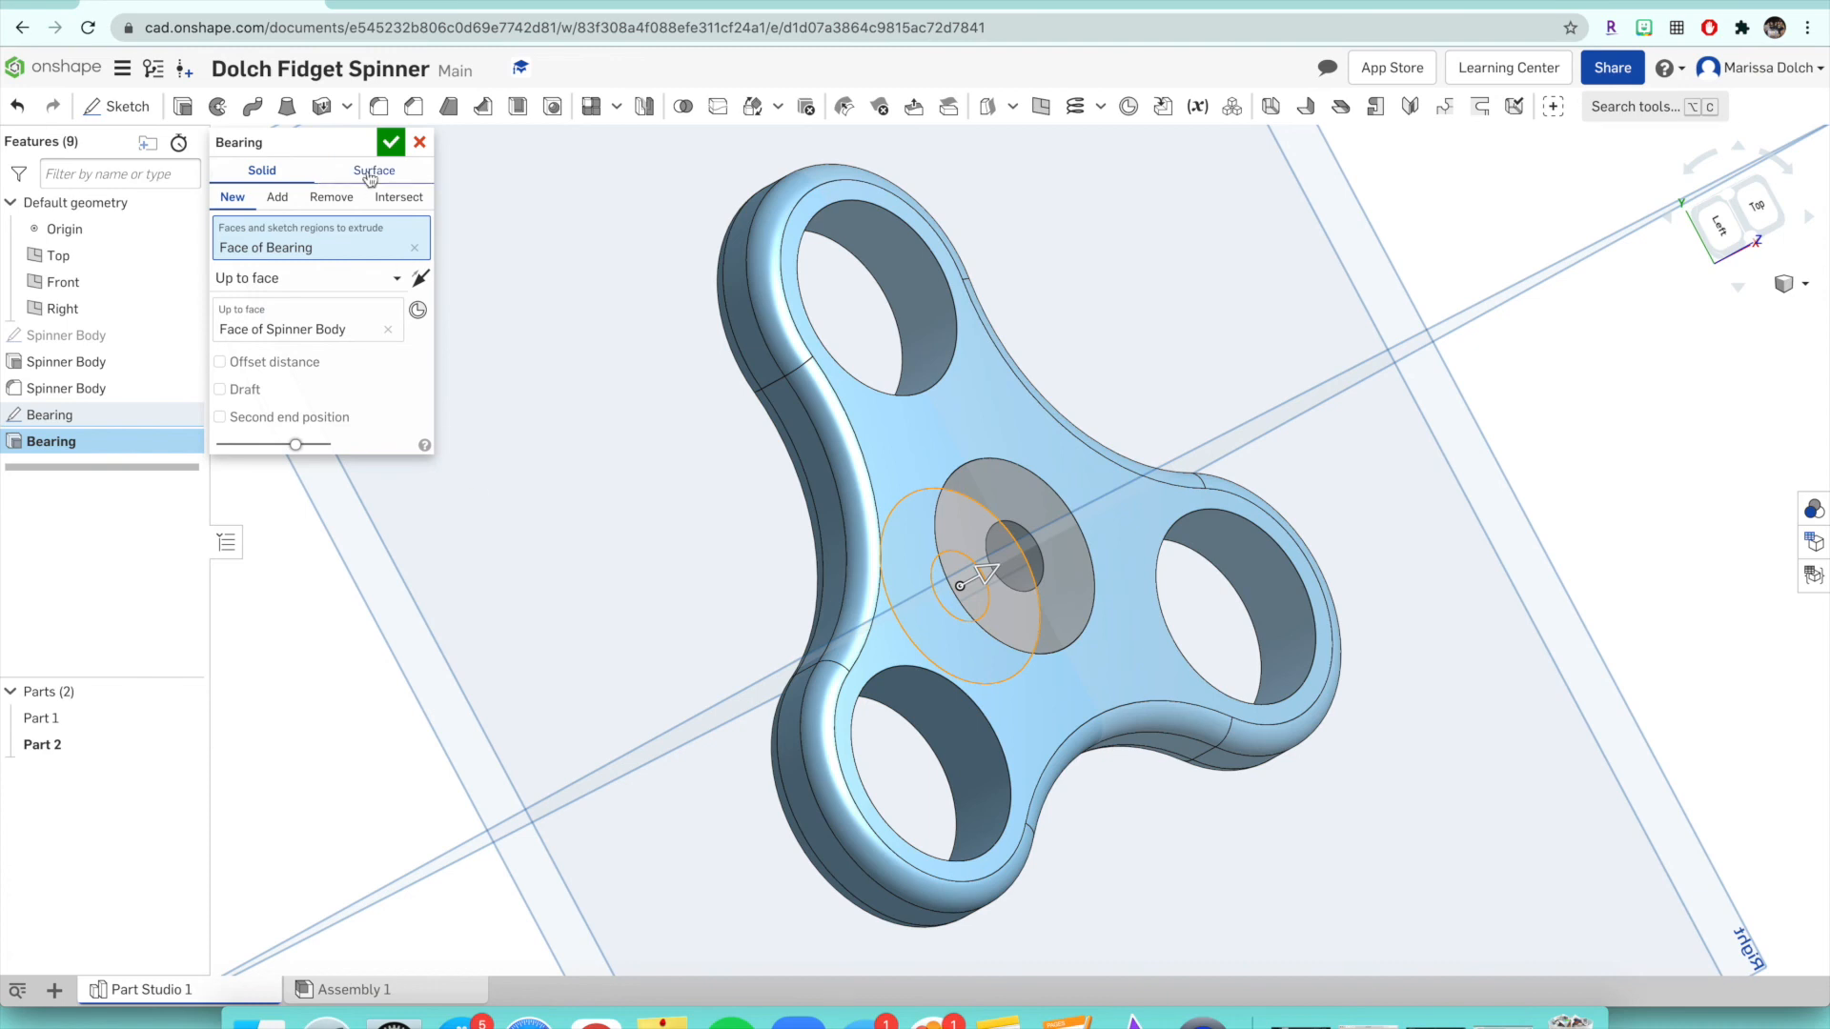
{"action": "left_click", "coordinate": [392, 143]}
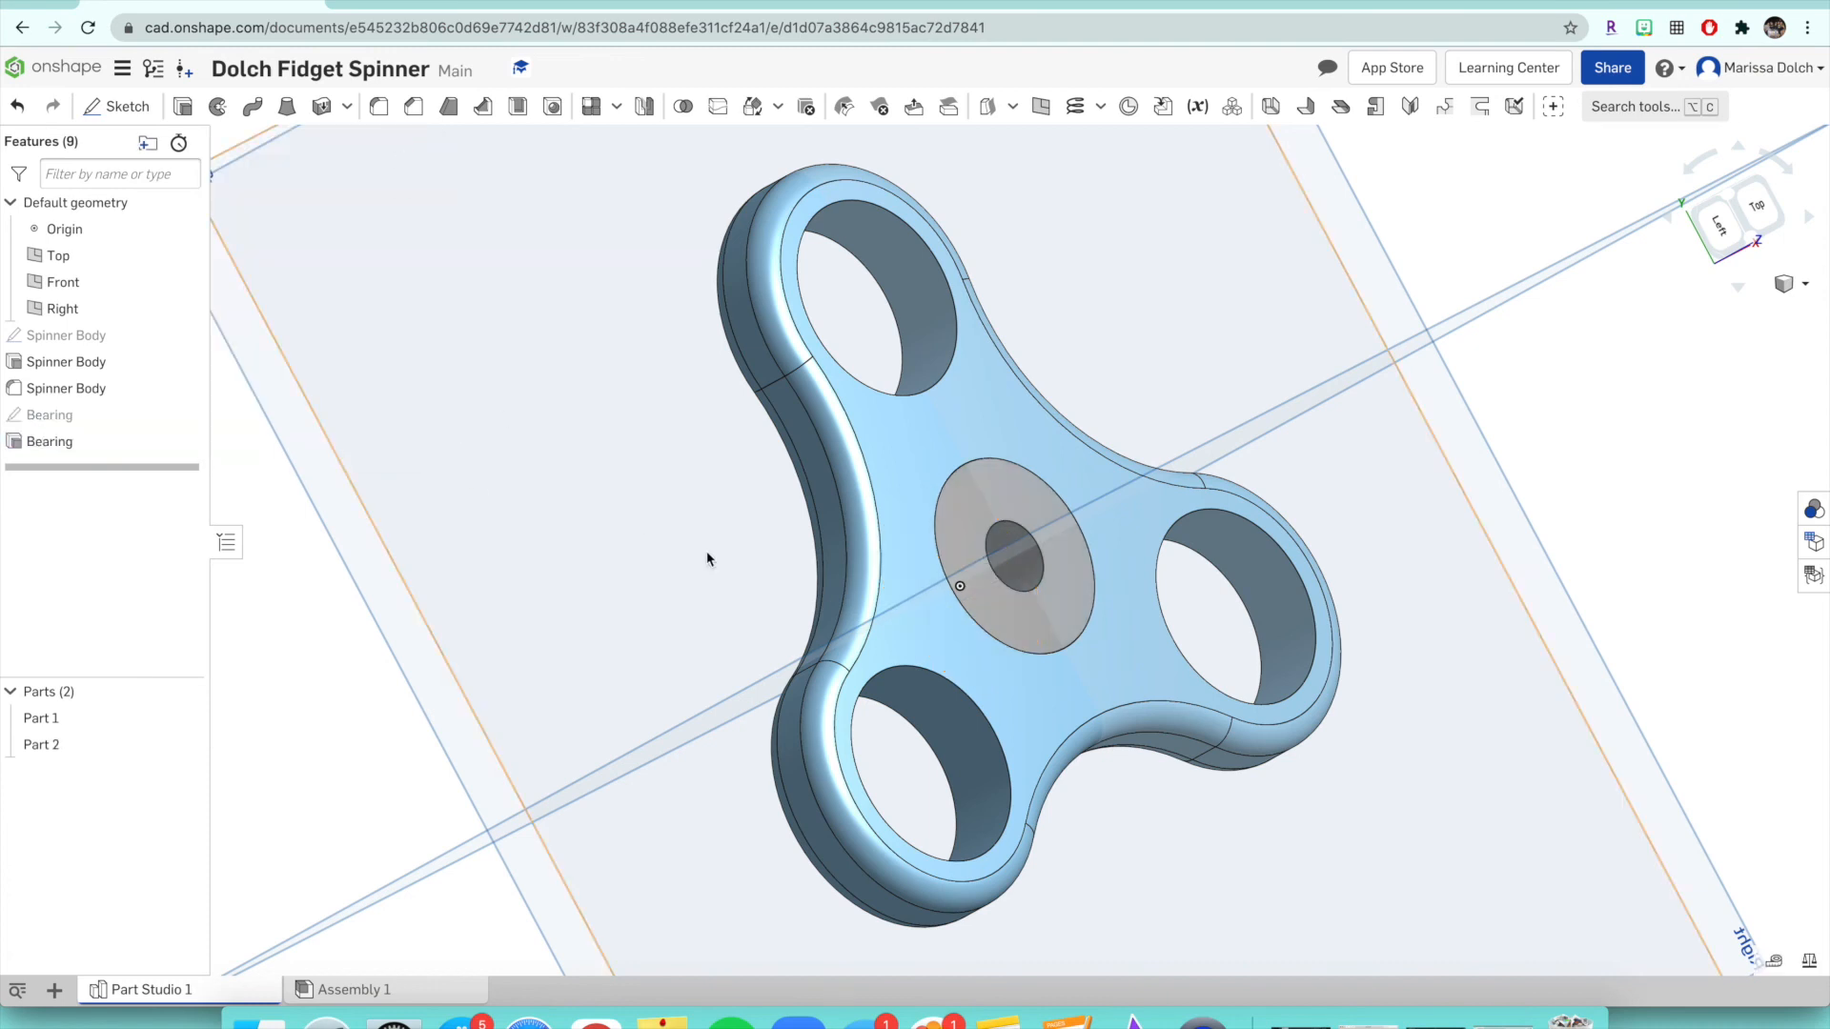
- Rename Part 1, the three-lobed spinner part, as Spinner Body in the parts list
{"action": "mouse_move", "coordinate": [750, 487]}
{"action": "right_mouse_down"}
{"action": "mouse_move", "coordinate": [656, 441]}
{"action": "mouse_move", "coordinate": [686, 409]}
{"action": "mouse_move", "coordinate": [732, 414]}
{"action": "mouse_move", "coordinate": [764, 461]}
{"action": "mouse_move", "coordinate": [734, 467]}
{"action": "right_mouse_up"}
{"action": "right_click_drag", "start_coordinate": [724, 462], "coordinate": [758, 458]}
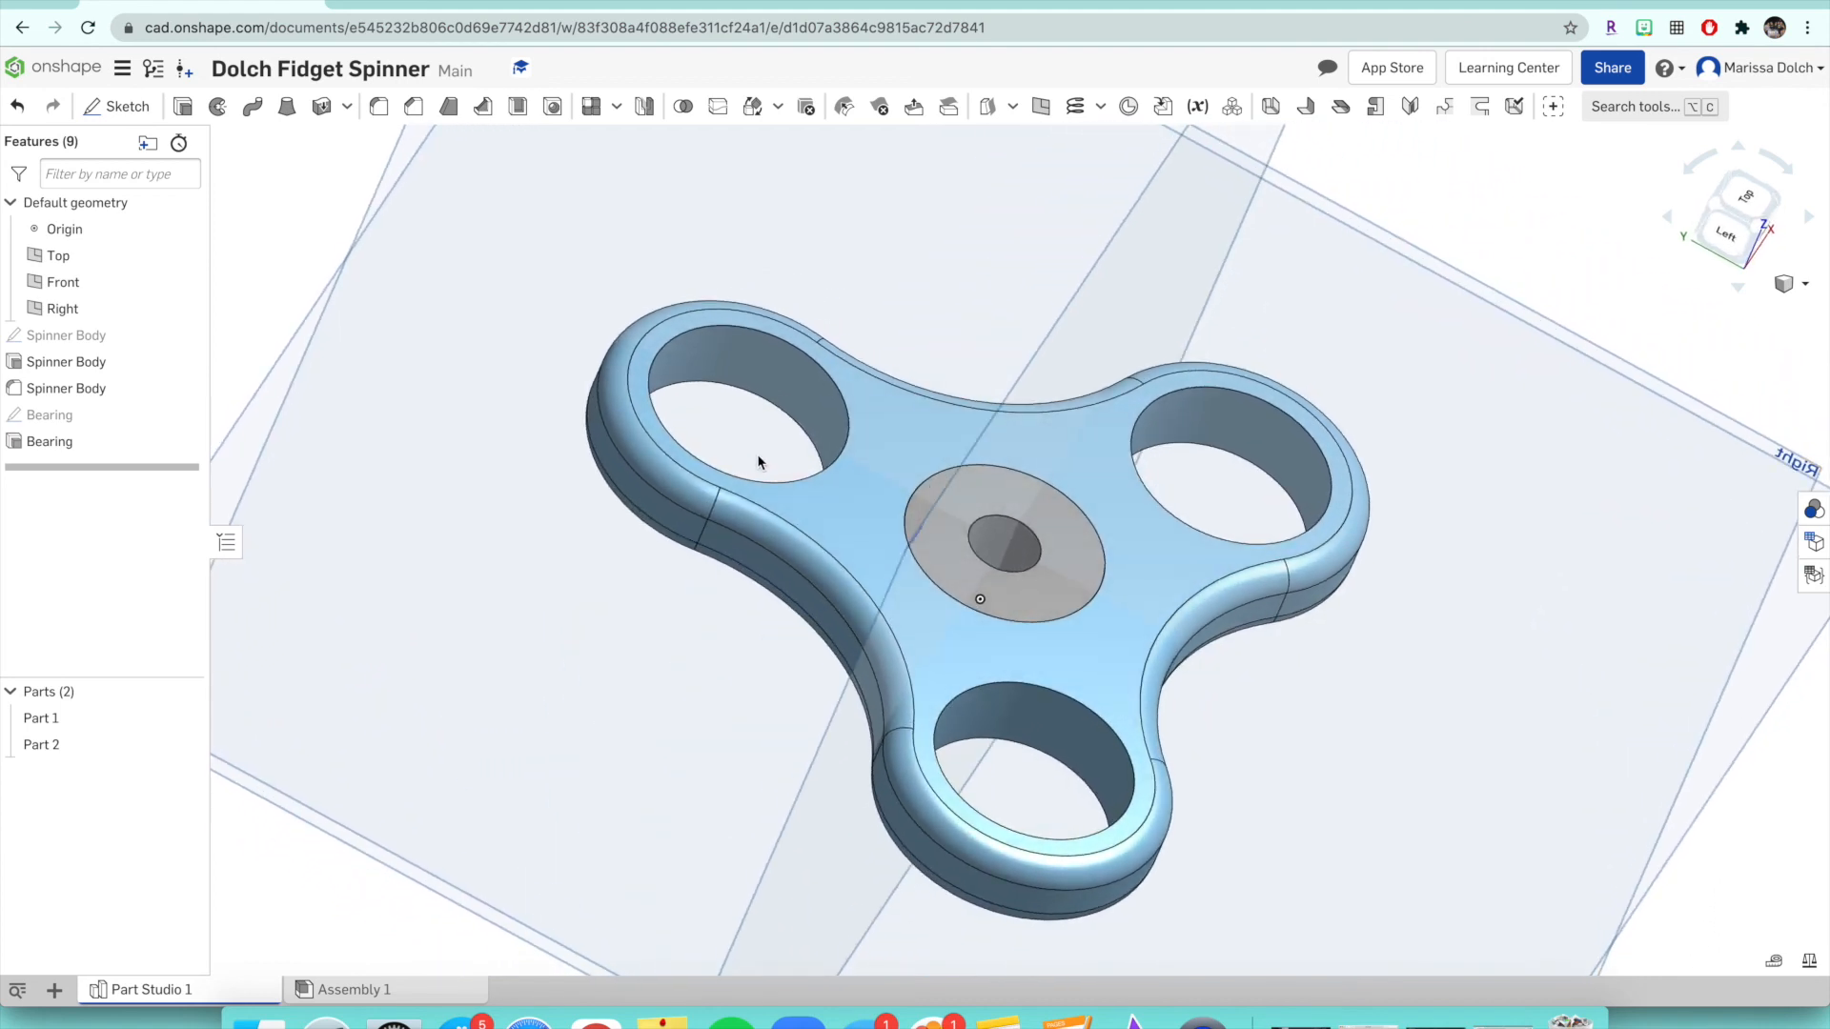
{"action": "right_click", "coordinate": [125, 714]}
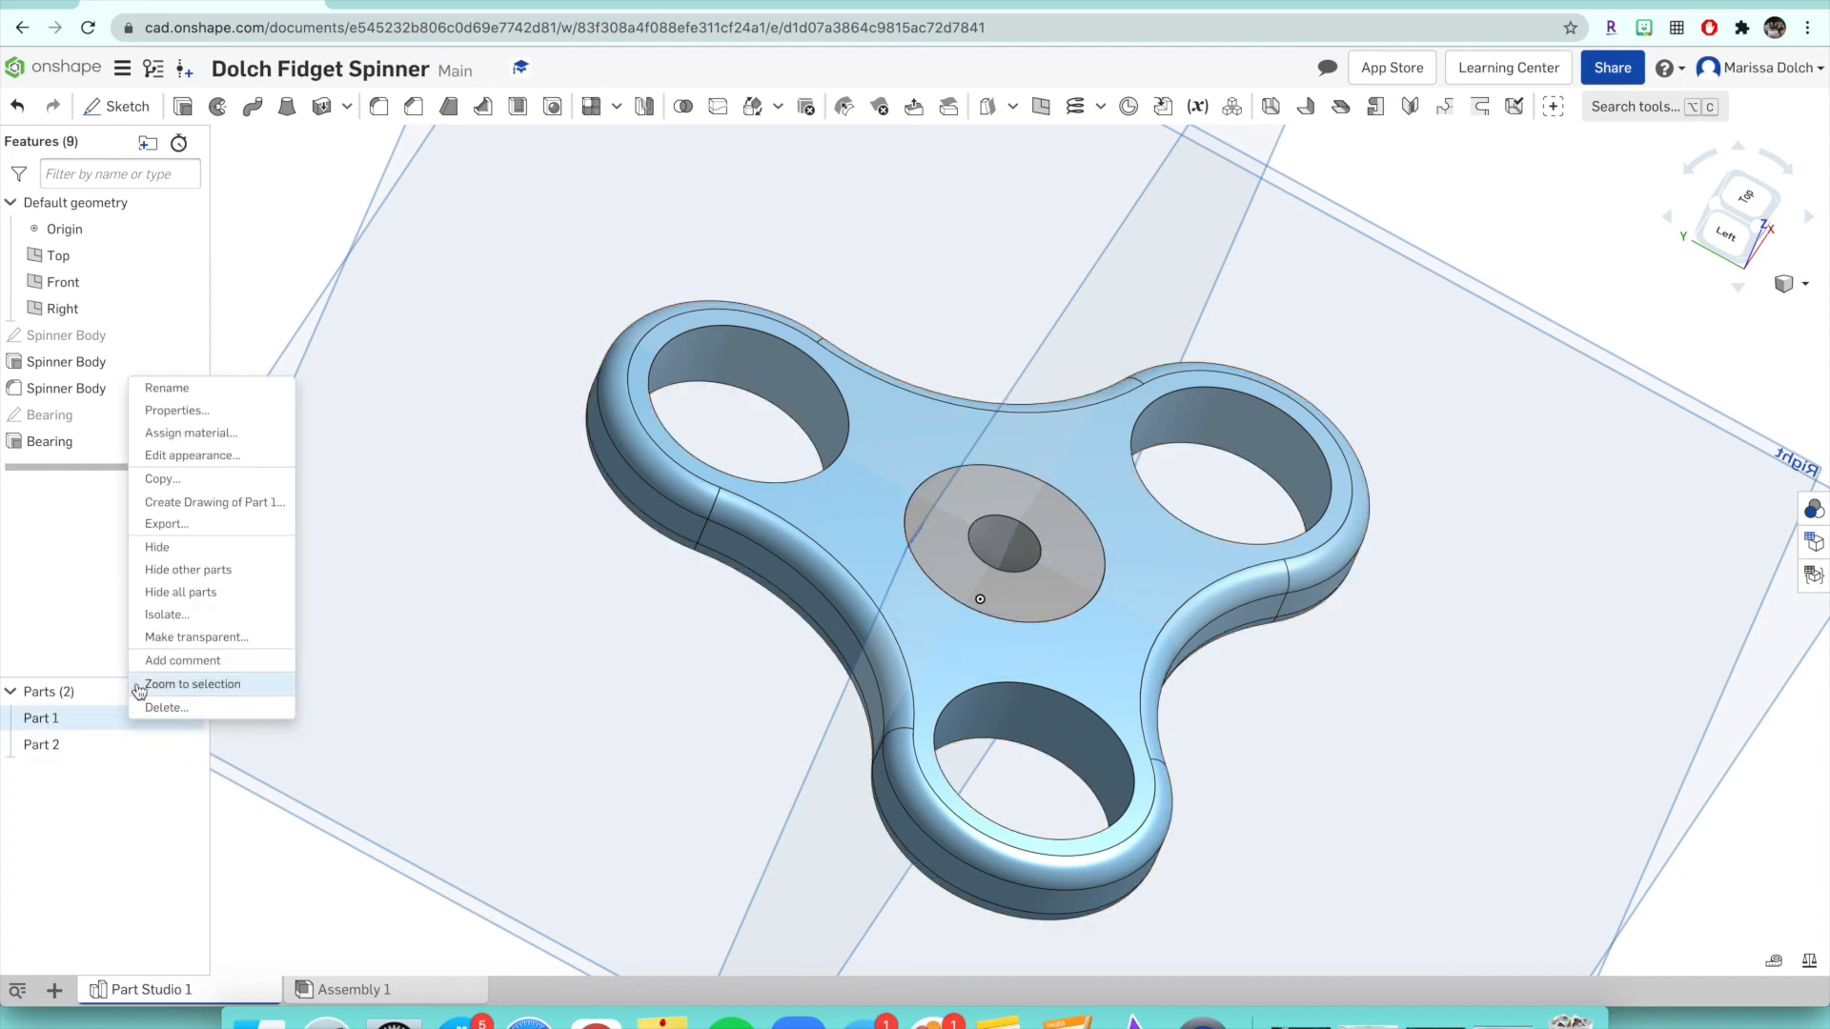
{"action": "left_click", "coordinate": [191, 389]}
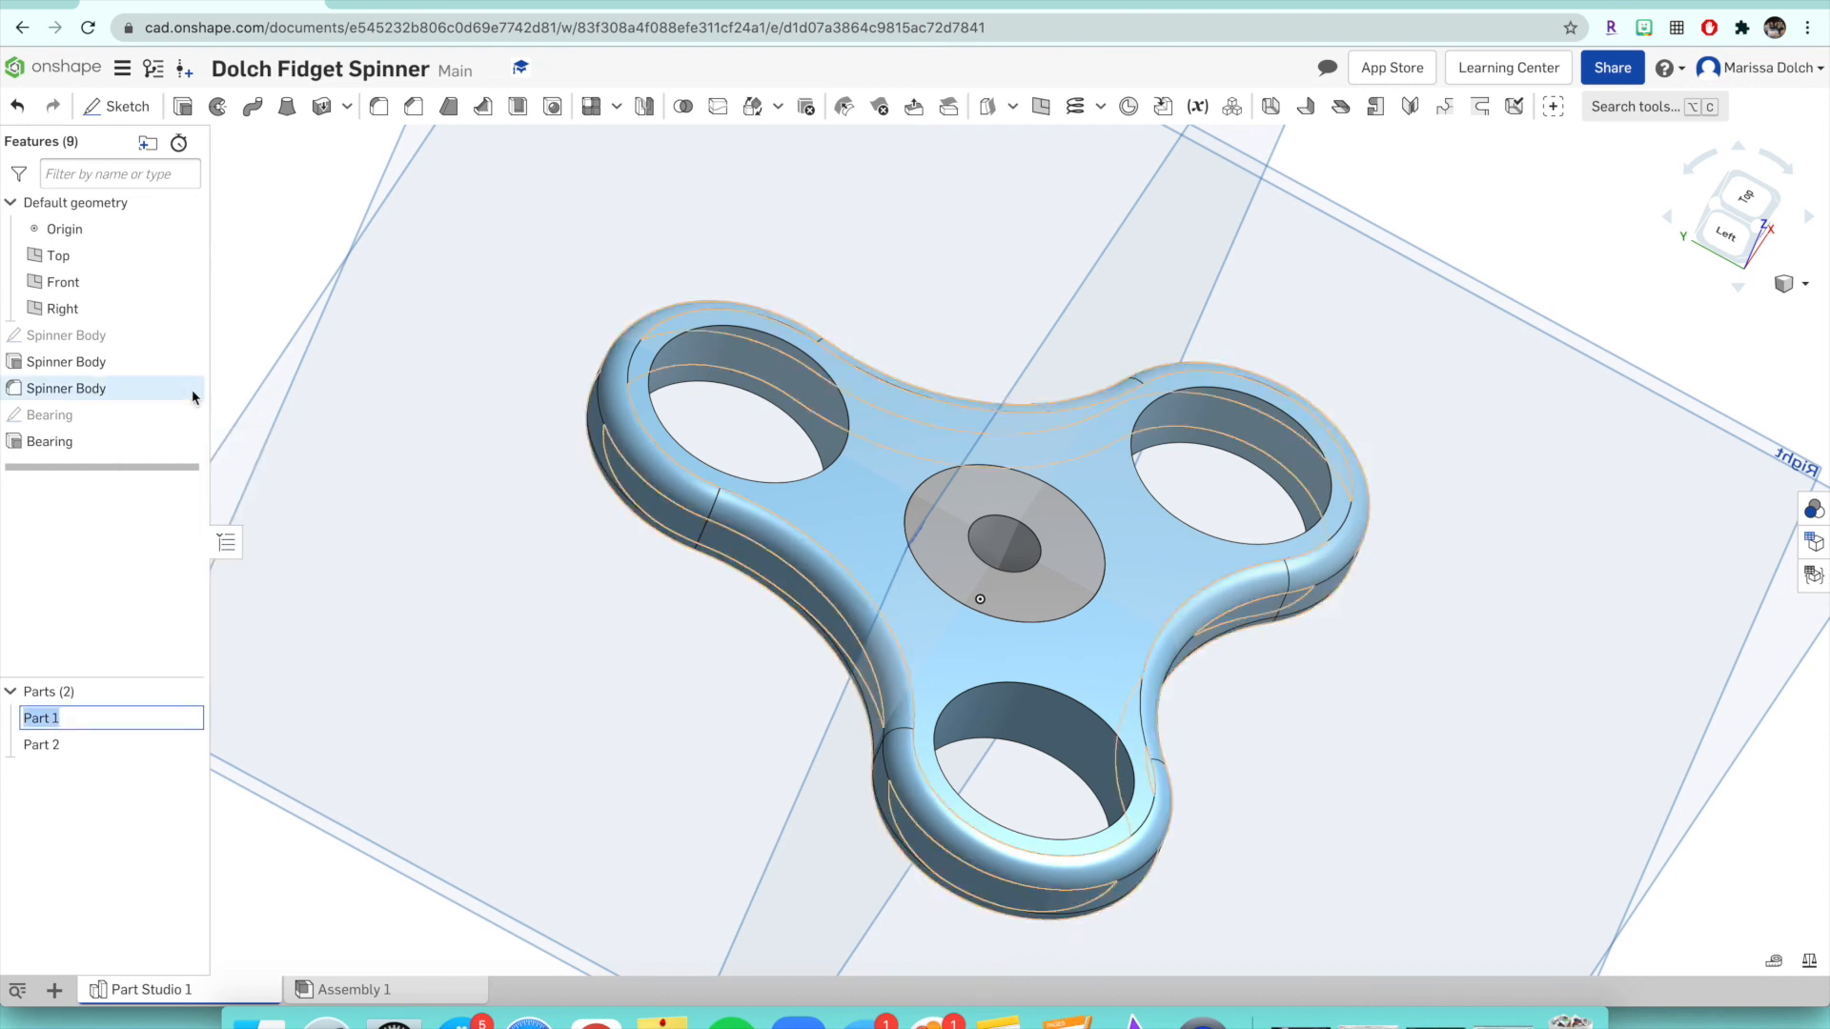
{"action": "type", "text": "Sp"}
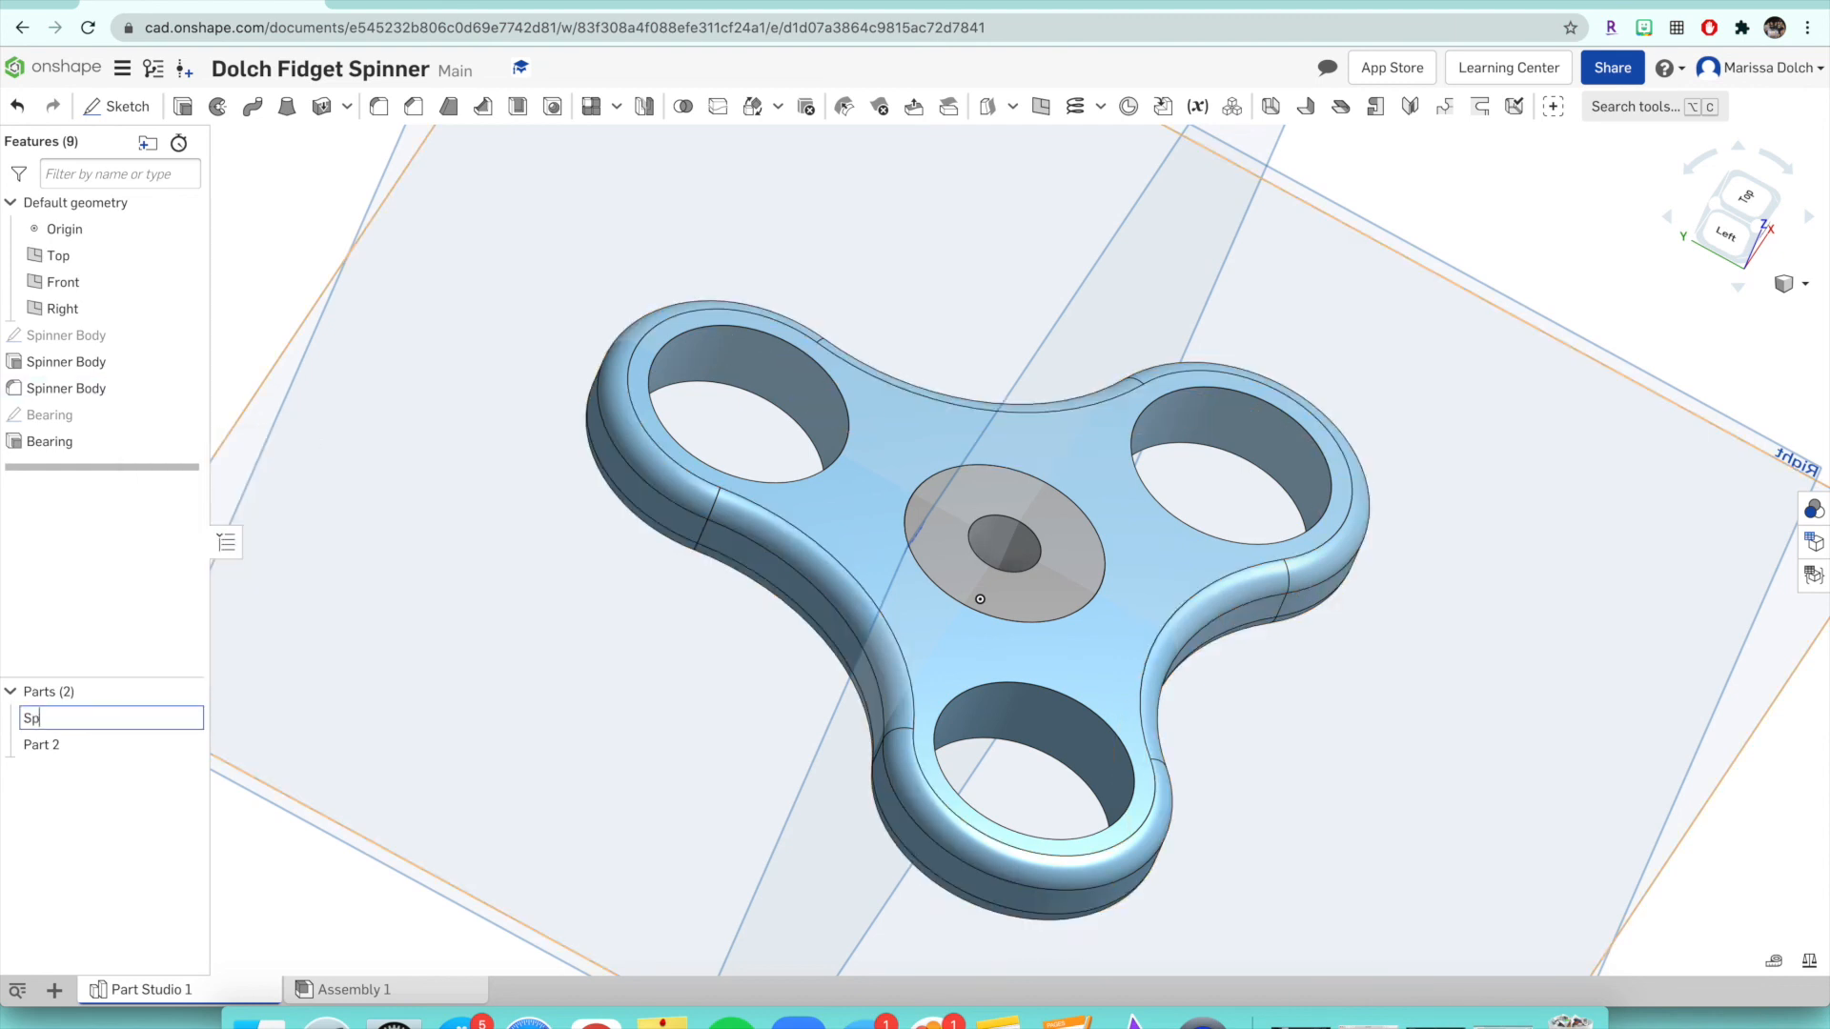
{"action": "type", "text": "inner Body"}
{"action": "key", "text": "Return"}
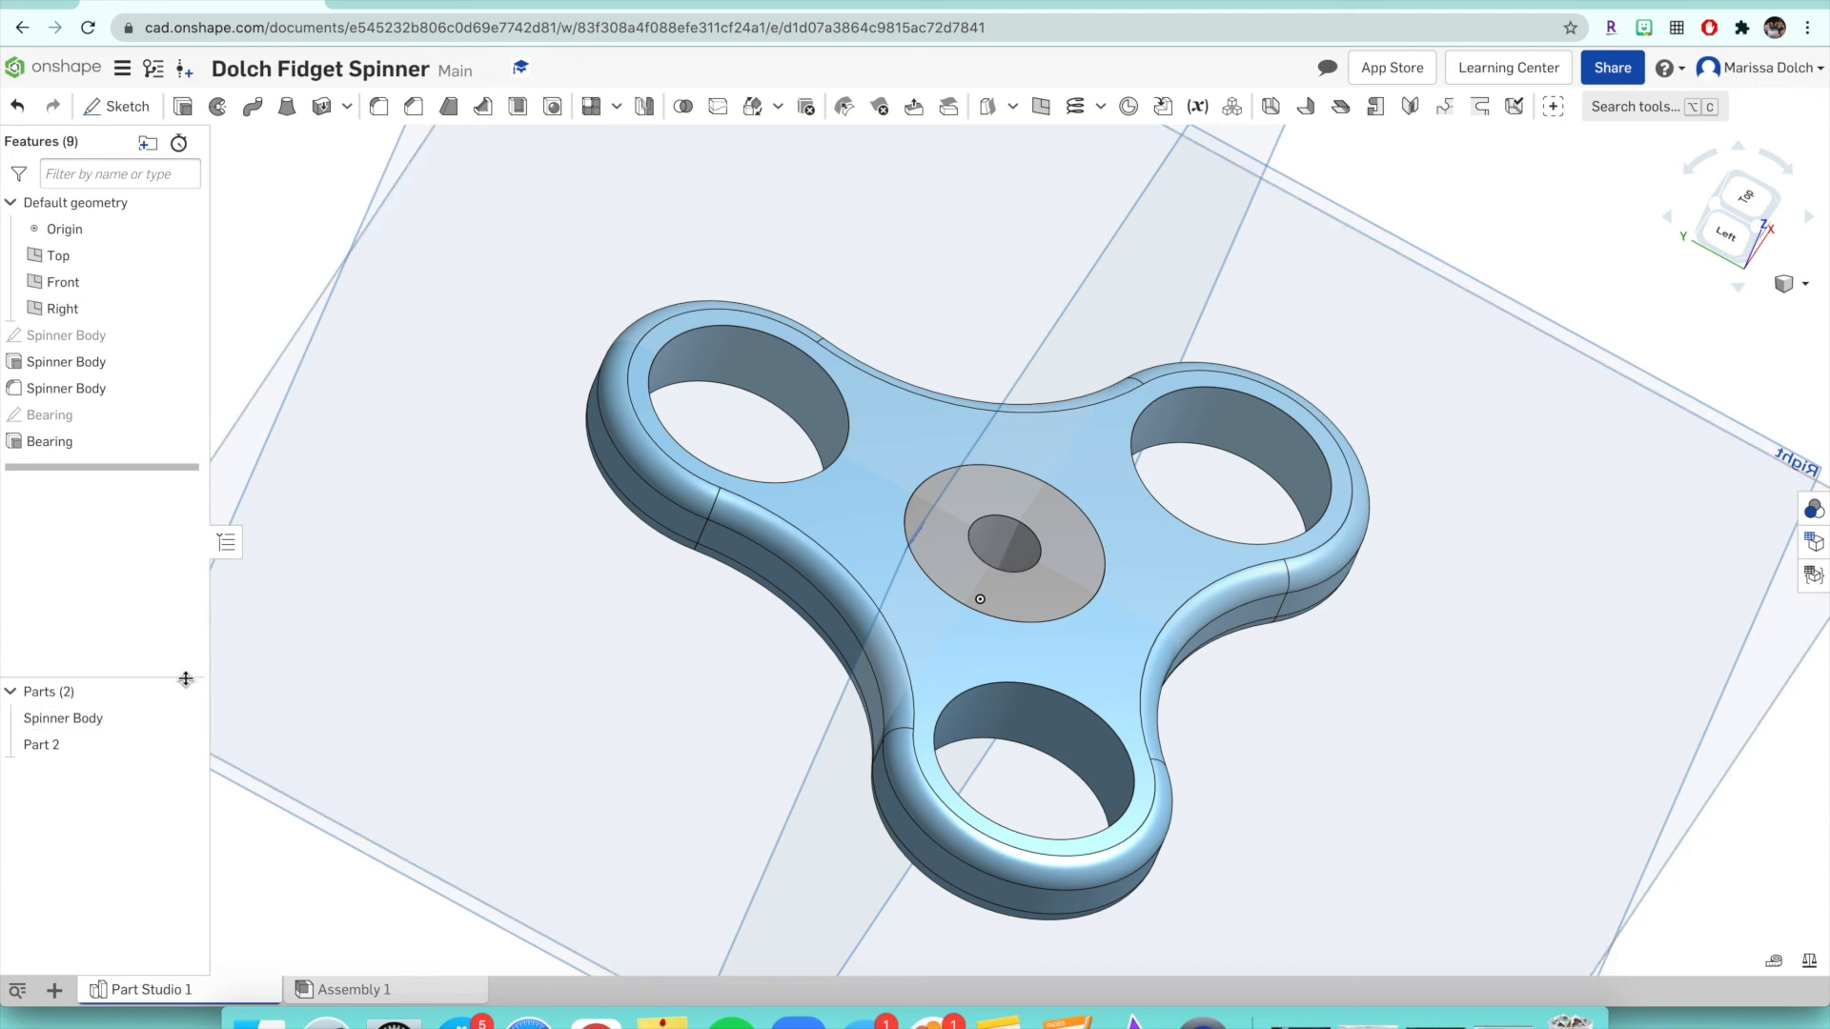
- Rename Part 2, the ring in the spinner's centre, as Bearing in the parts list
{"action": "right_click", "coordinate": [129, 743]}
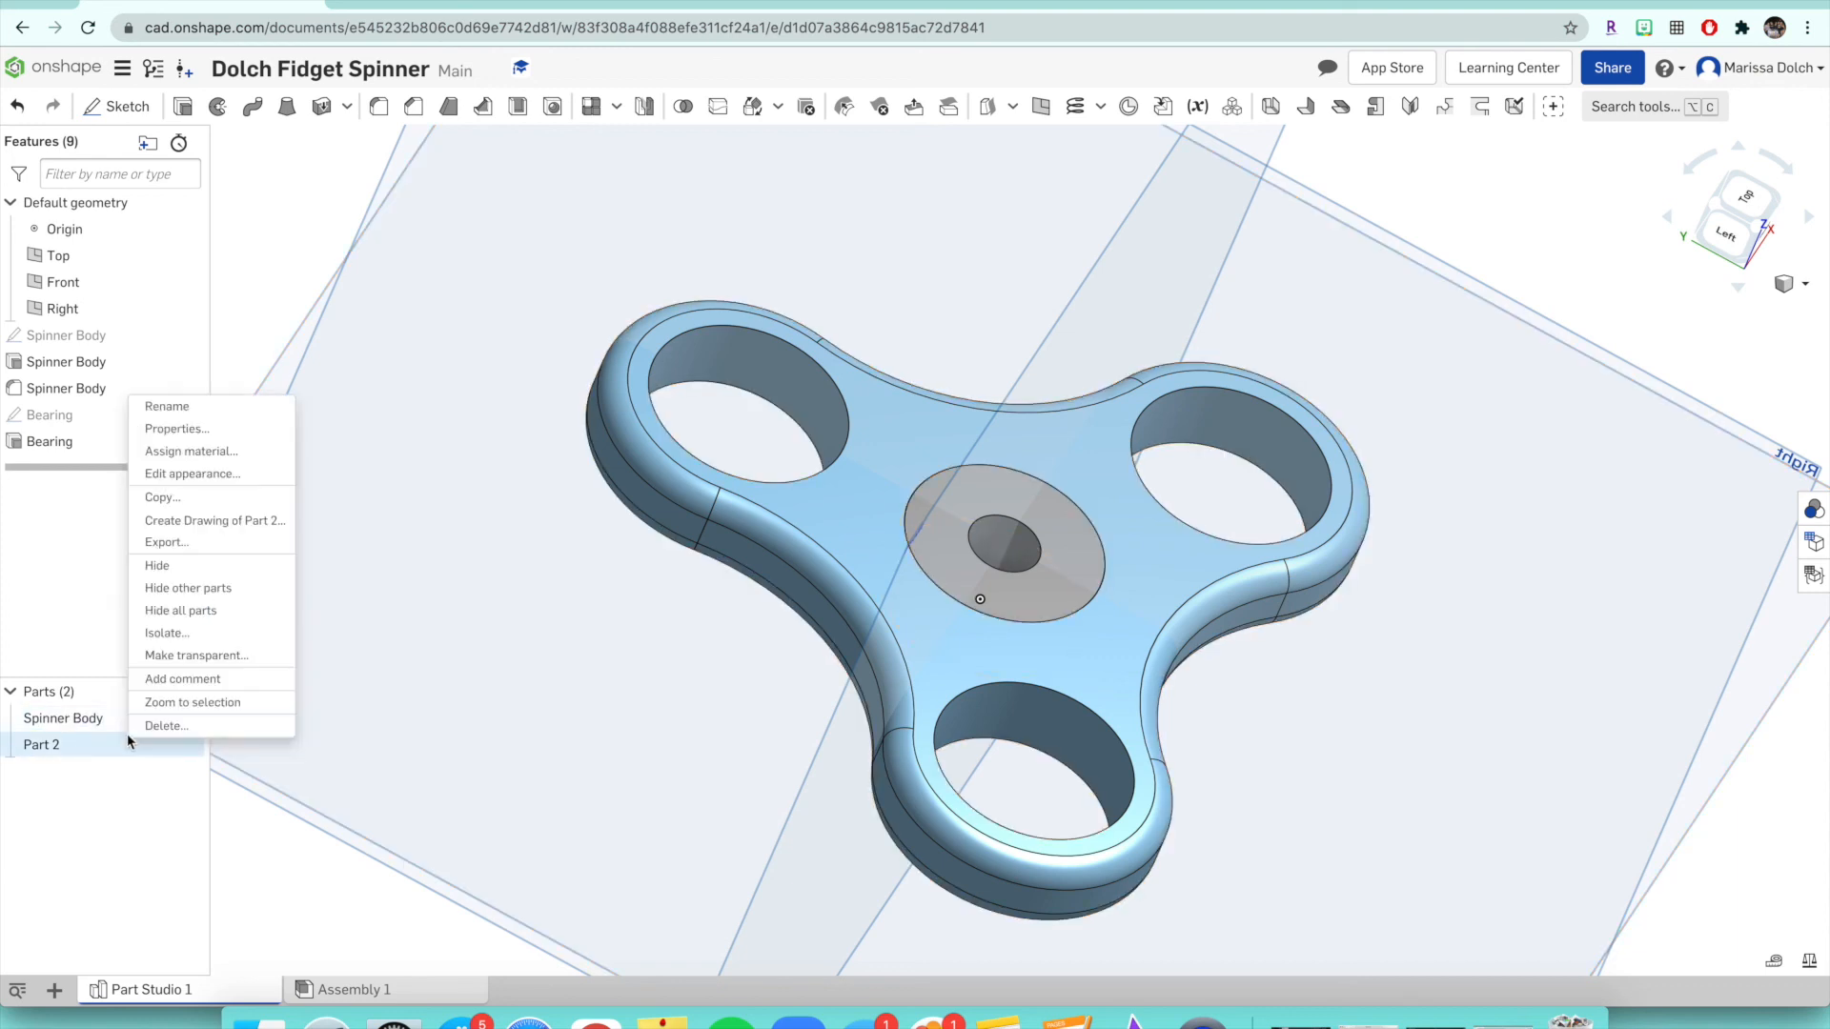
{"action": "left_click", "coordinate": [187, 408]}
{"action": "type", "text": "Bearing"}
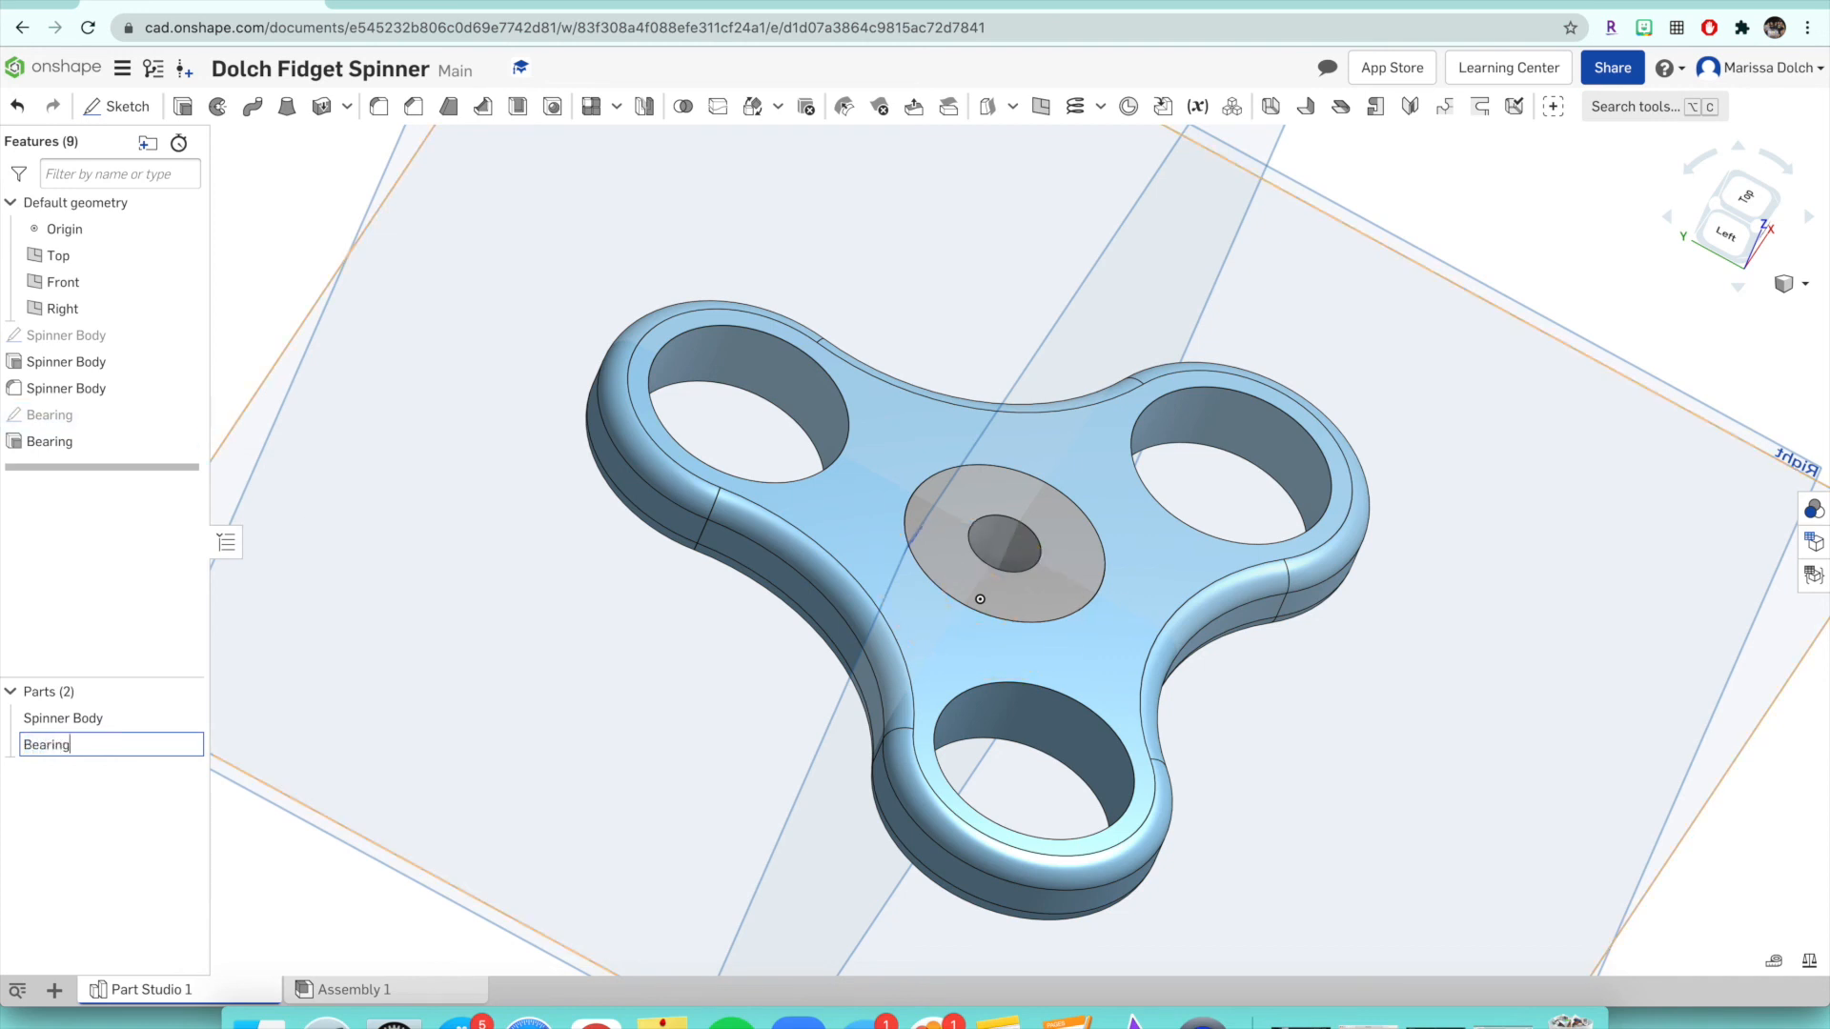
{"action": "key", "text": "Return"}
{"action": "right_click_drag", "start_coordinate": [705, 703], "coordinate": [644, 625]}
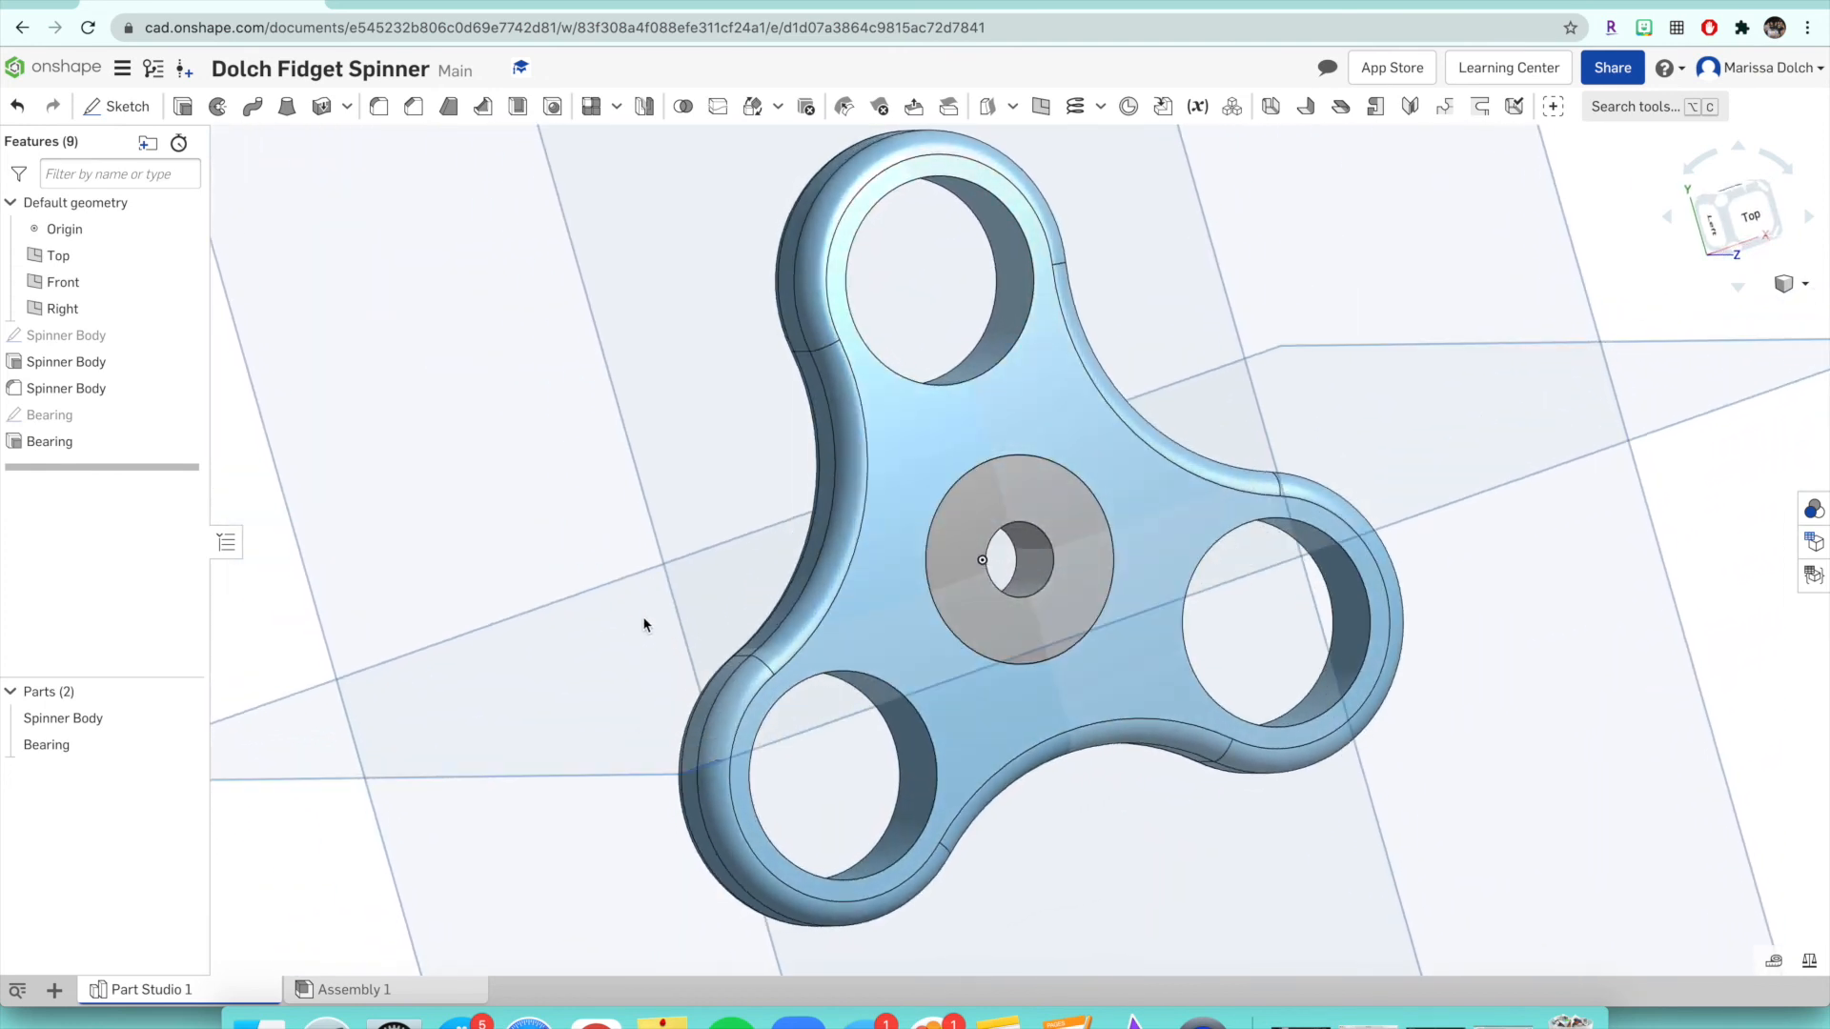